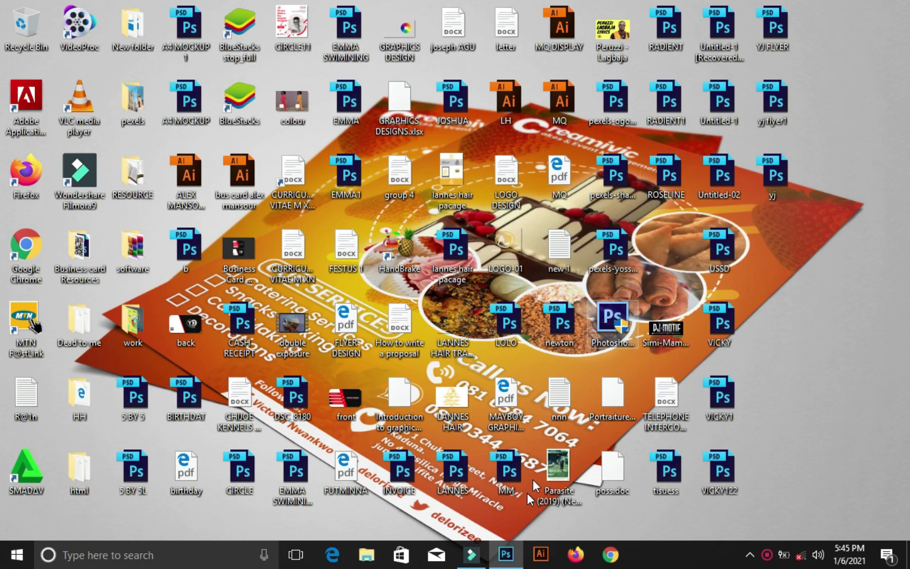
# Switch to Photoshop and open the scanned signature JPG from the Downloads folder
pyautogui.click(505, 554)
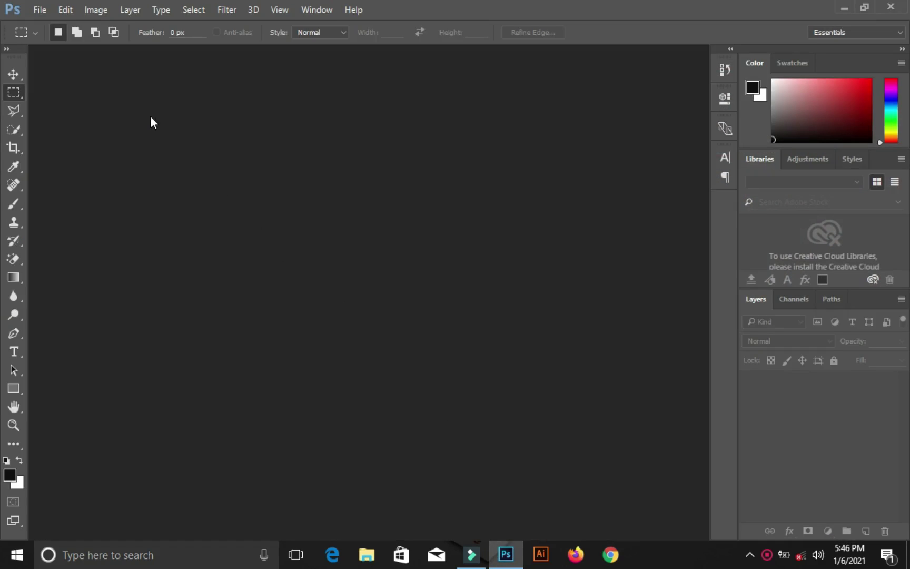
pyautogui.click(39, 11)
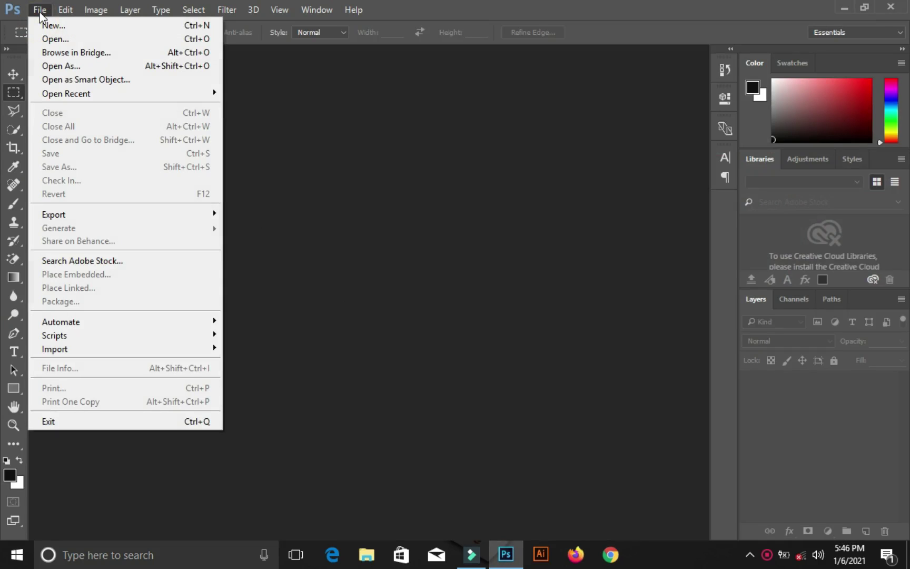
pyautogui.click(61, 38)
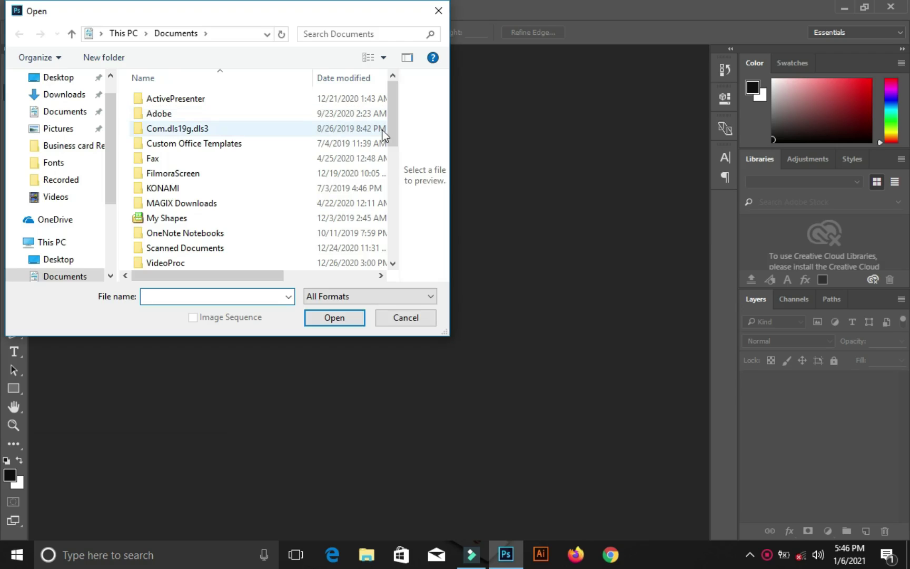
pyautogui.click(70, 96)
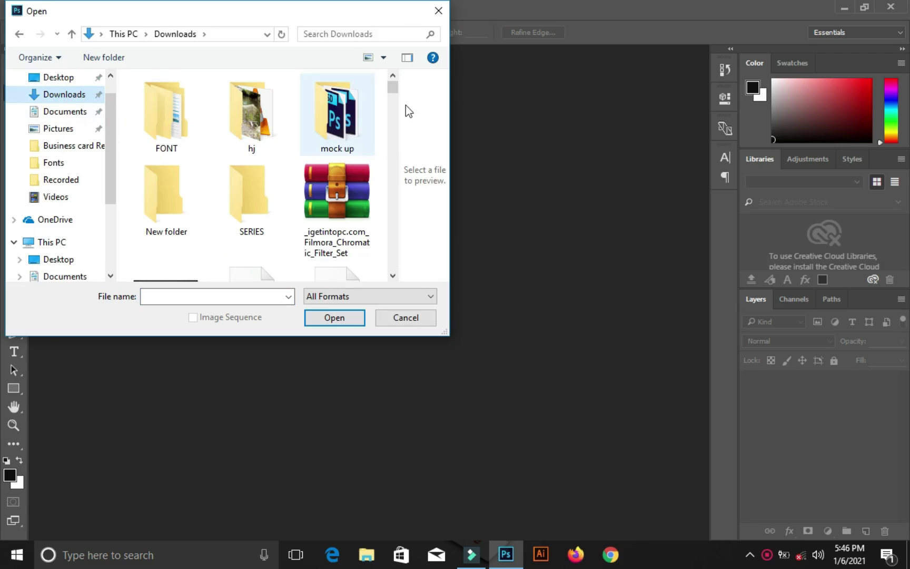
pyautogui.scroll(-3, 396, 88)
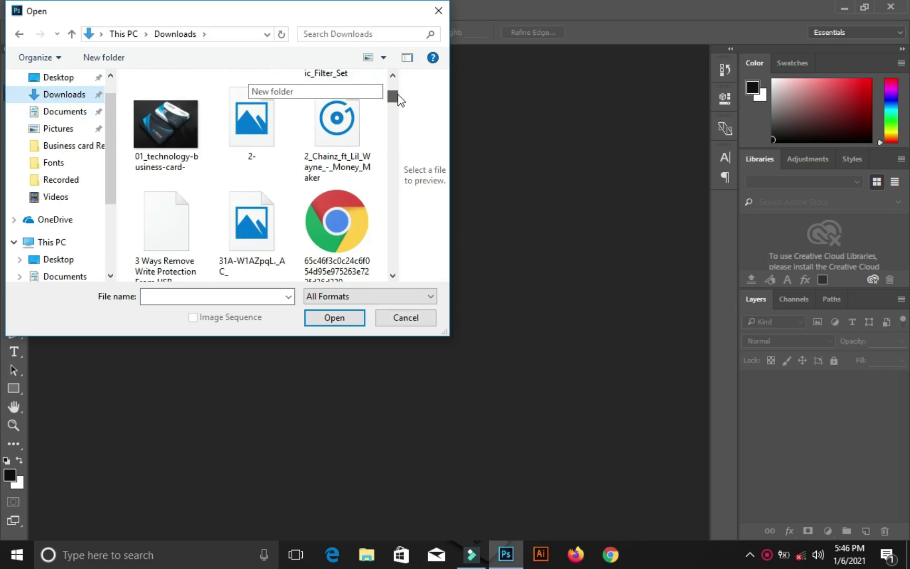
pyautogui.scroll(-10, 399, 100)
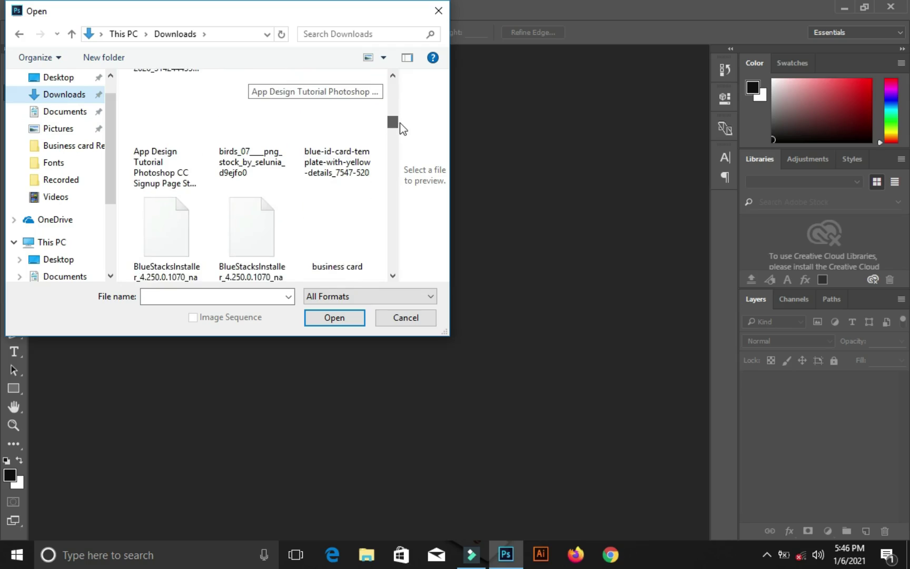
pyautogui.scroll(-5, 400, 123)
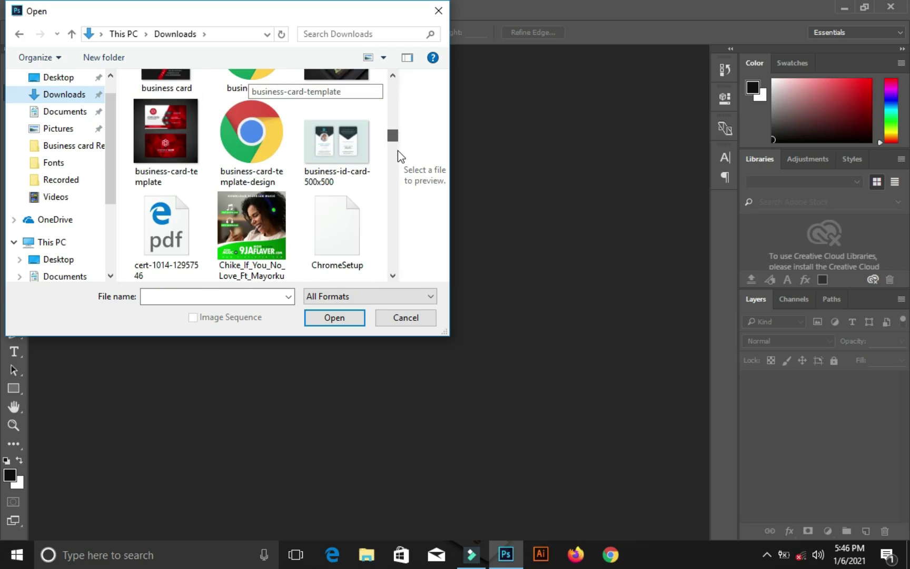
pyautogui.scroll(-5, 396, 153)
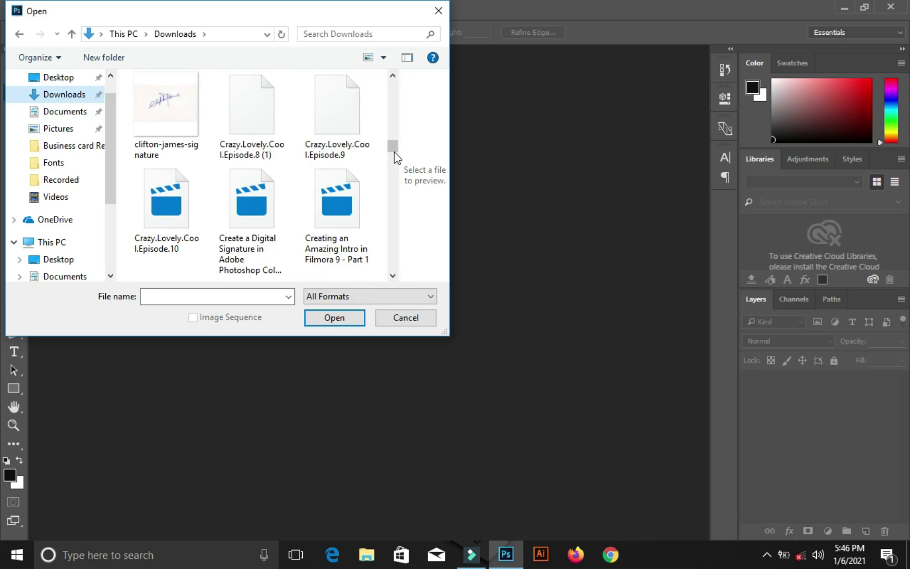
pyautogui.click(178, 117)
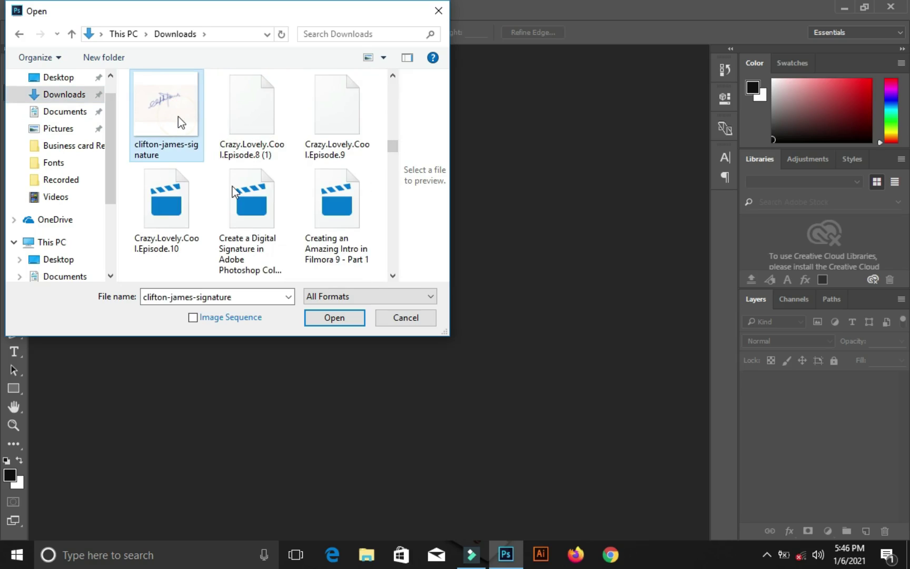
pyautogui.click(332, 318)
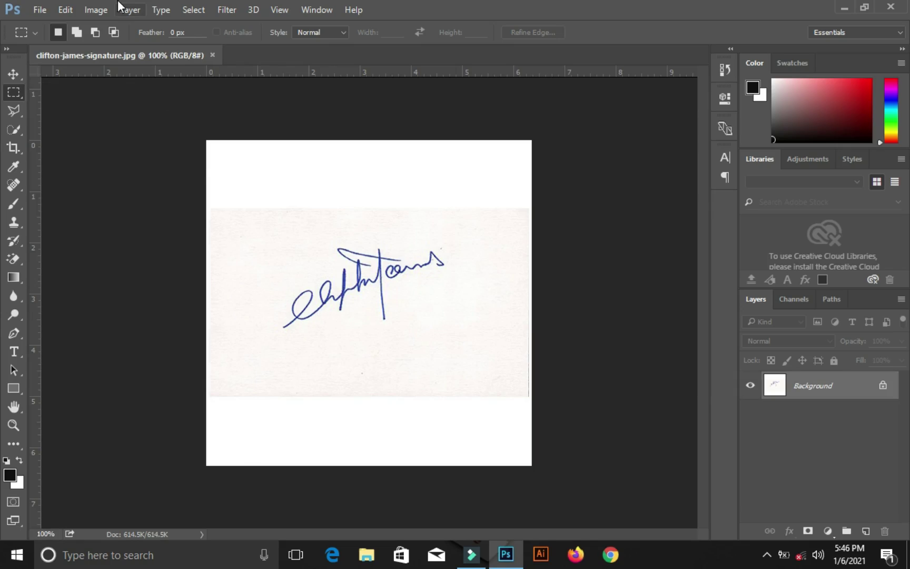
# Change the image size resolution to 300 pixels/inch, keeping the width and height in inches
pyautogui.click(98, 10)
pyautogui.moveTo(130, 10)
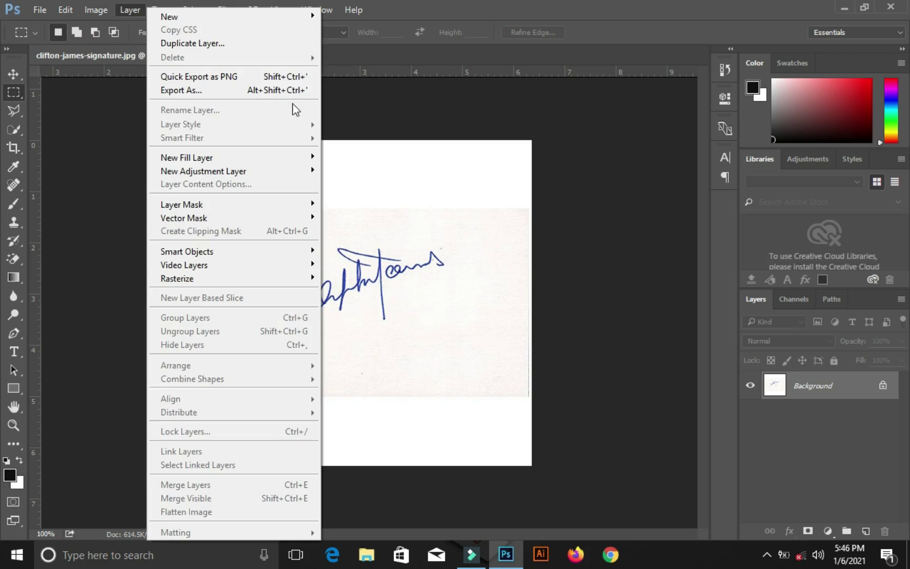
pyautogui.click(97, 10)
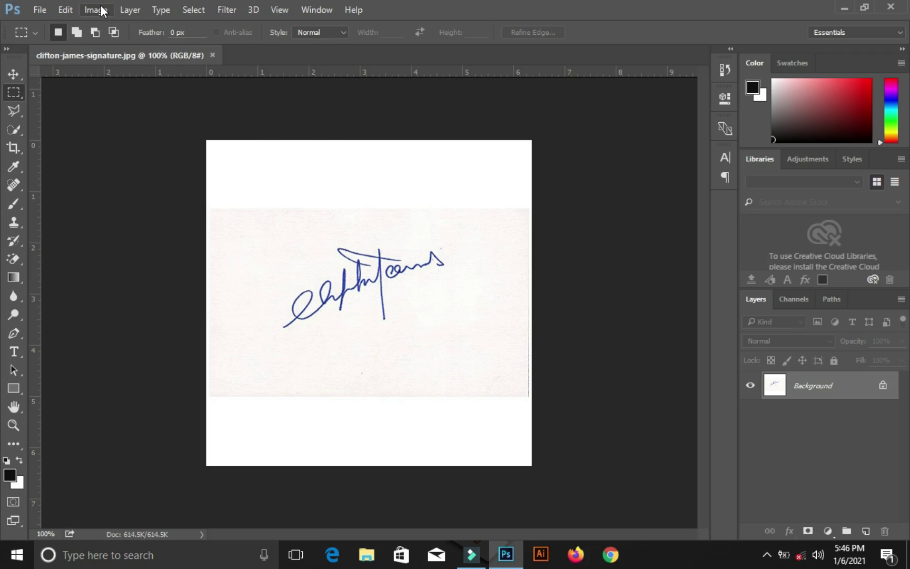
pyautogui.click(100, 10)
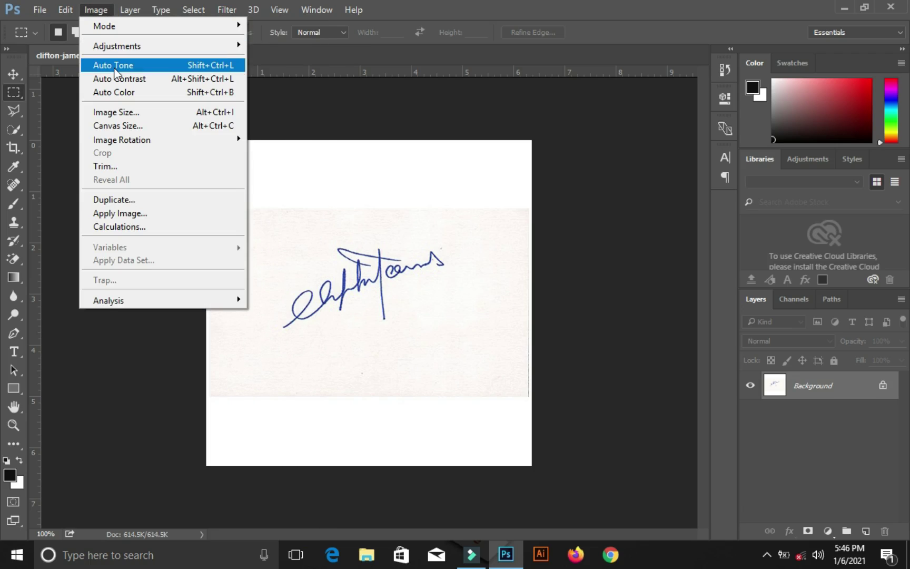
pyautogui.click(119, 114)
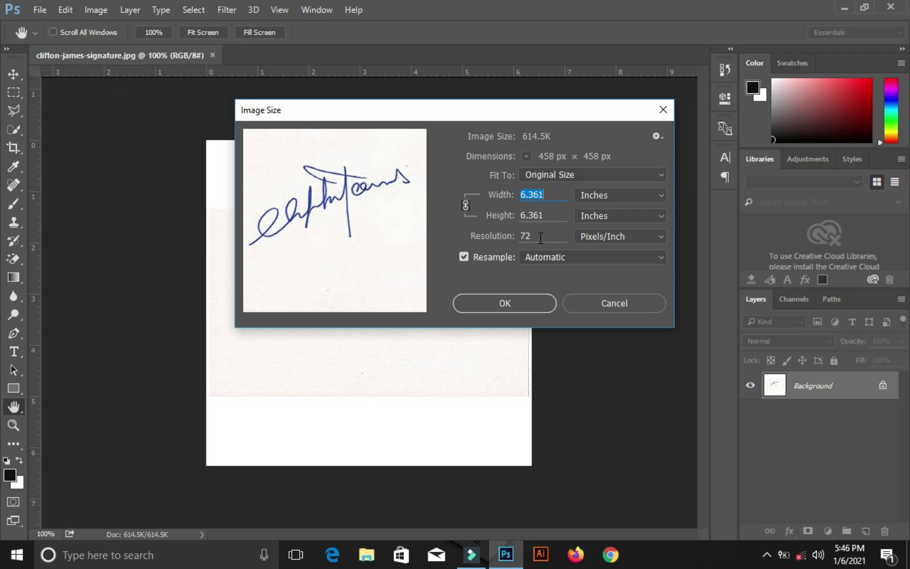
pyautogui.click(540, 238)
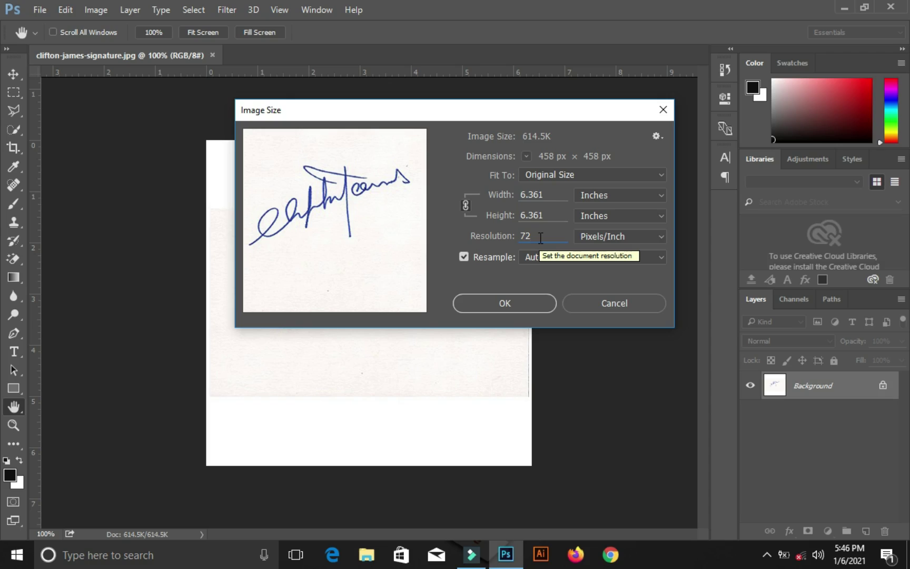
pyautogui.press('BackSpace')
pyautogui.press('BackSpace')
pyautogui.write('30')
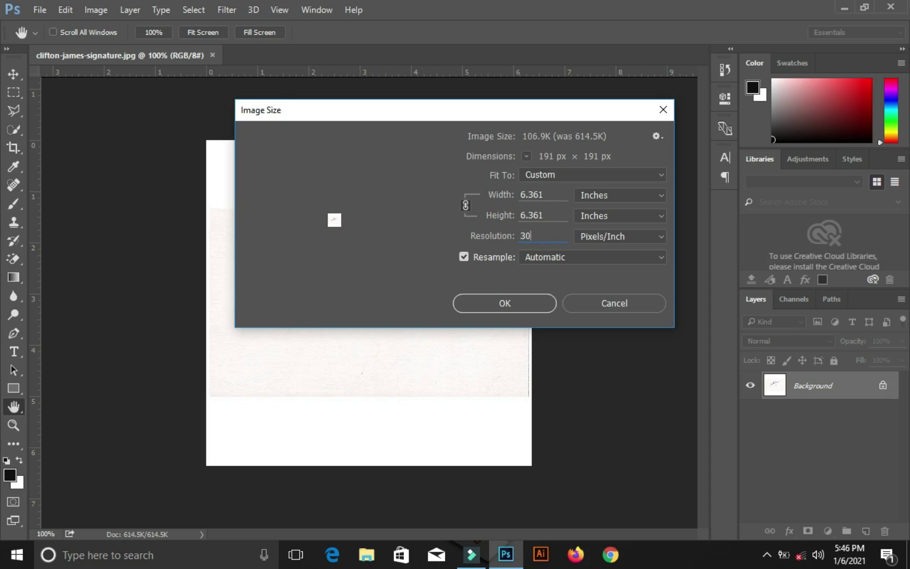
pyautogui.write('0')
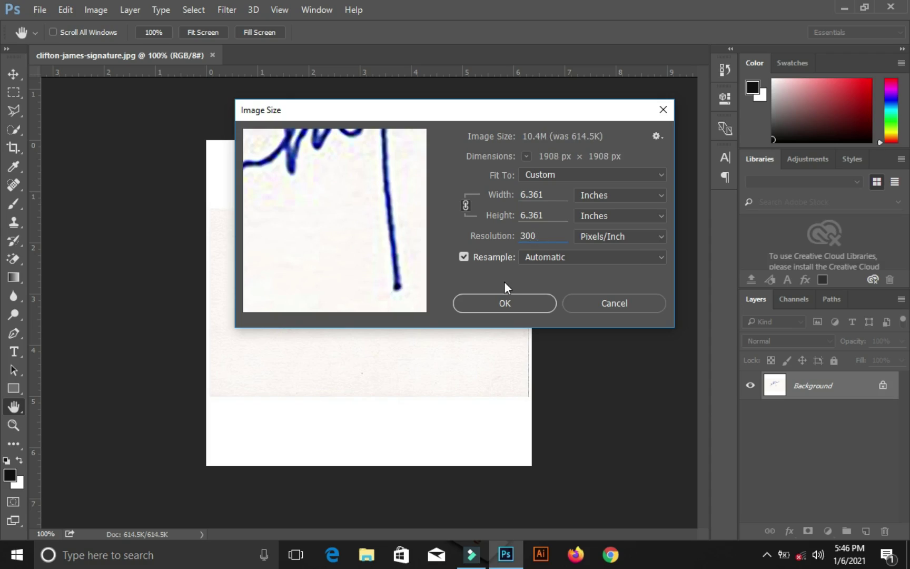
pyautogui.click(504, 305)
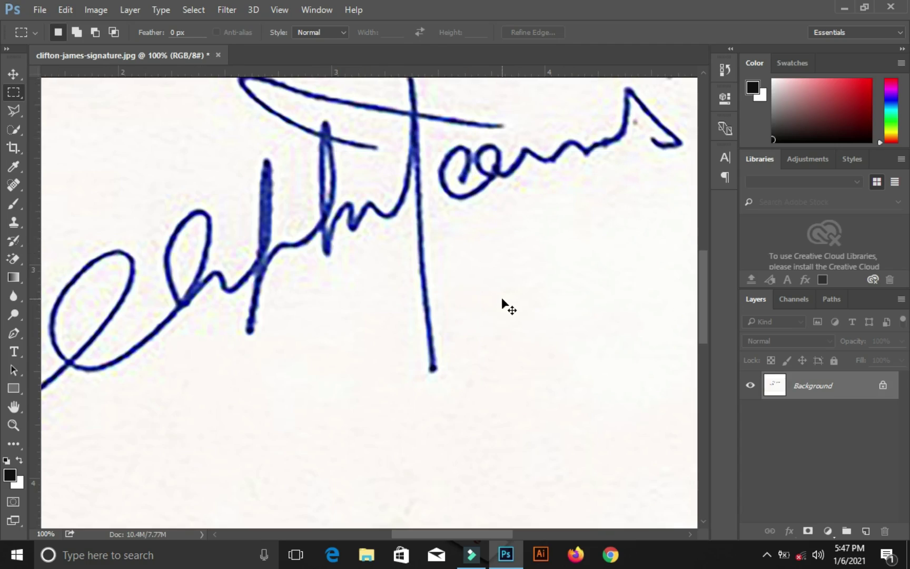
# Crop the image closely around the handwritten signature, removing the surrounding paper and white borders
pyautogui.hotkey('ctrl', '0')
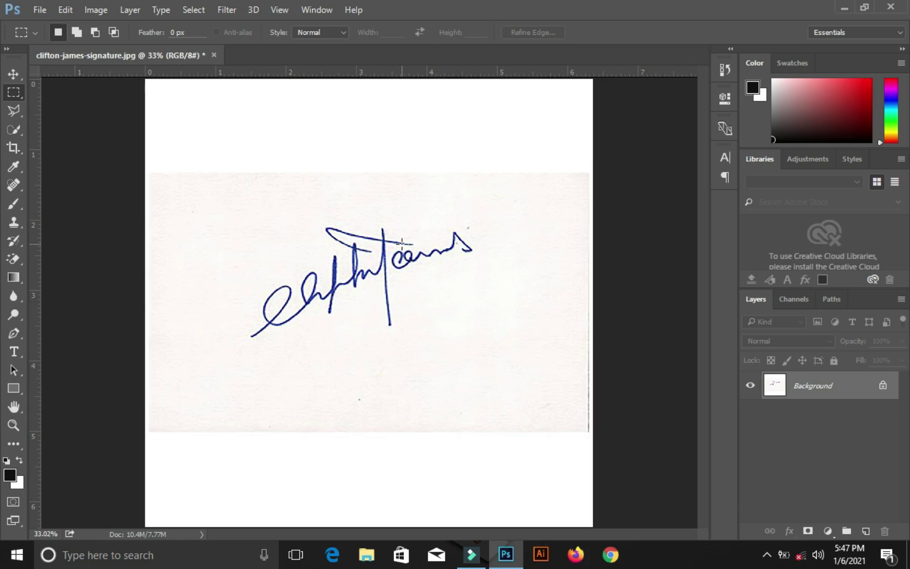
pyautogui.click(14, 147)
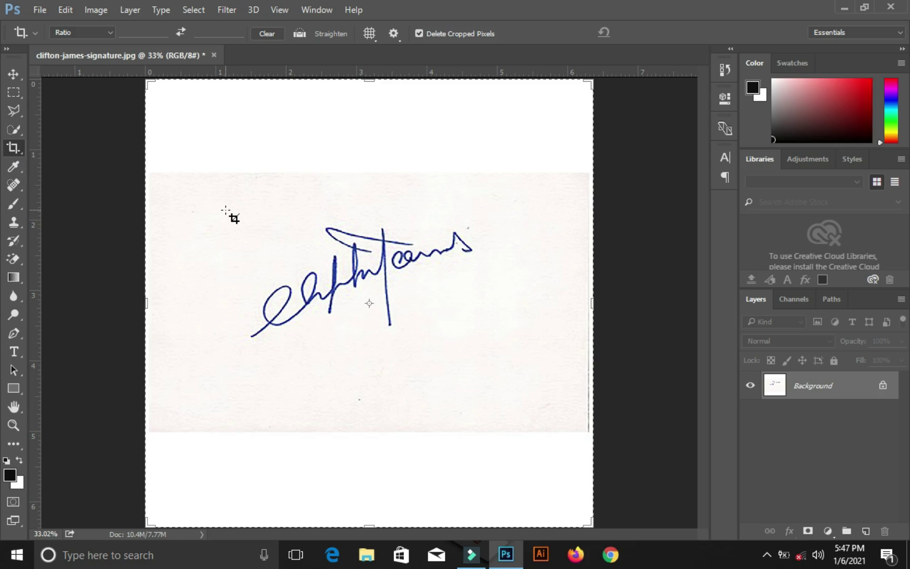
pyautogui.moveTo(225, 209)
pyautogui.mouseDown()
pyautogui.moveTo(332, 232)
pyautogui.moveTo(481, 303)
pyautogui.moveTo(491, 358)
pyautogui.mouseUp()
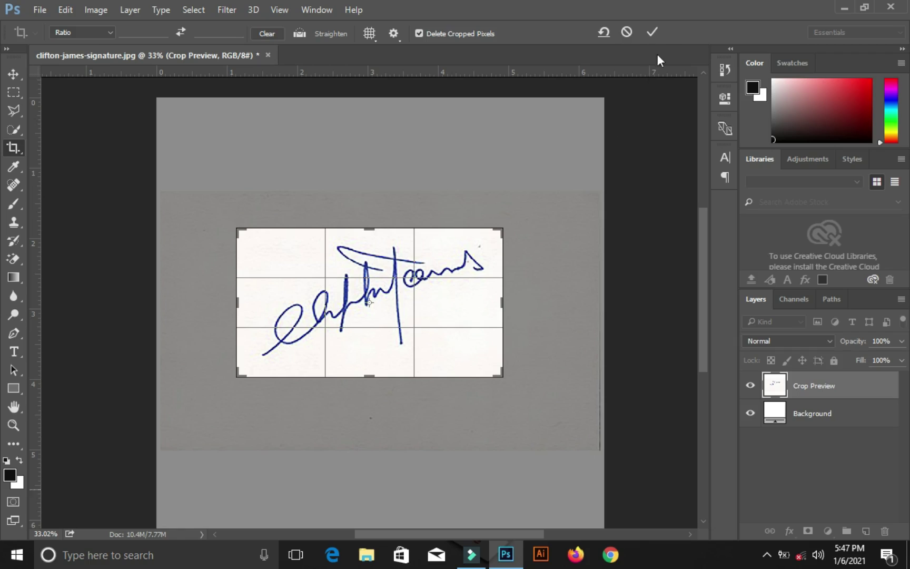
pyautogui.click(651, 33)
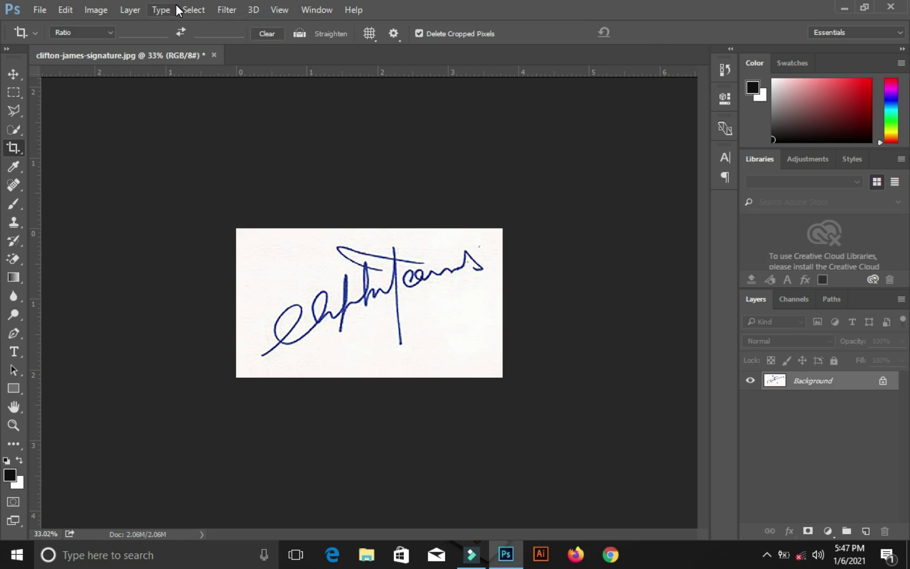
# Convert the cropped signature image to Grayscale mode, discarding its color information
pyautogui.click(100, 10)
pyautogui.moveTo(110, 27)
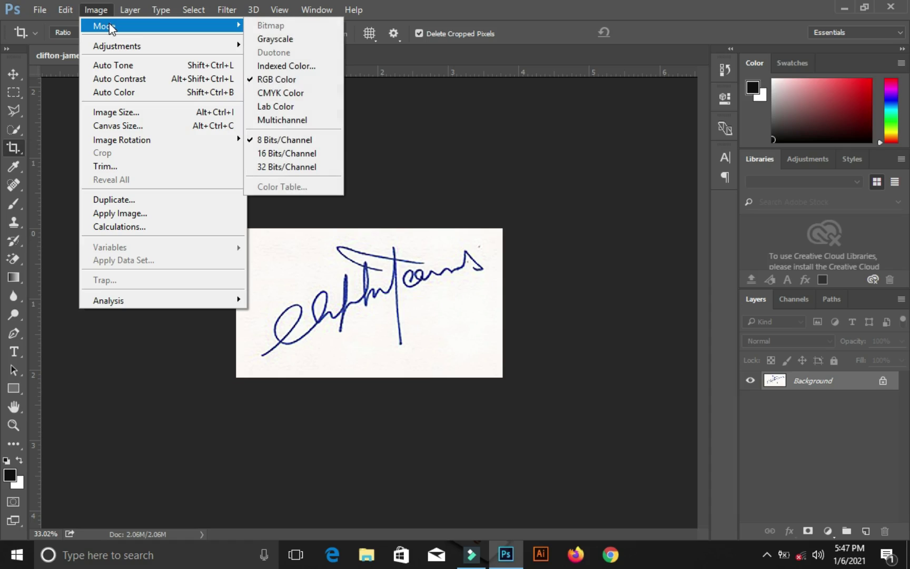
pyautogui.click(269, 40)
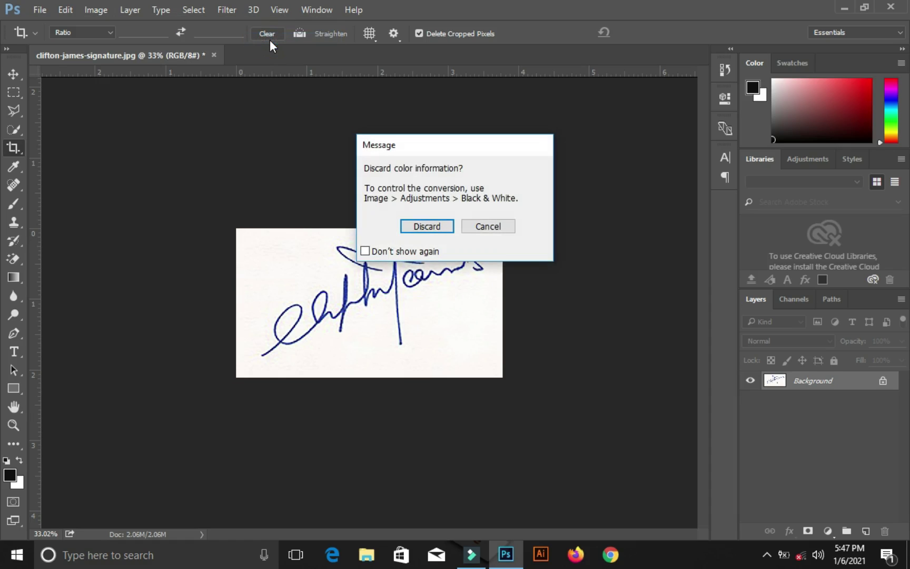
pyautogui.click(443, 227)
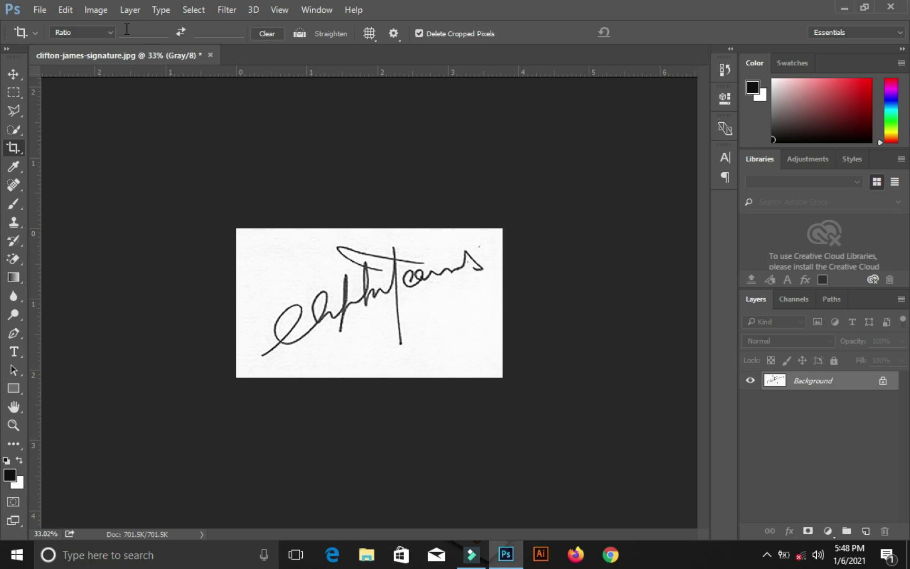
# Apply a Levels adjustment with input levels 139, 1.48 and 217 to get black strokes on pure white
pyautogui.click(102, 11)
pyautogui.moveTo(137, 42)
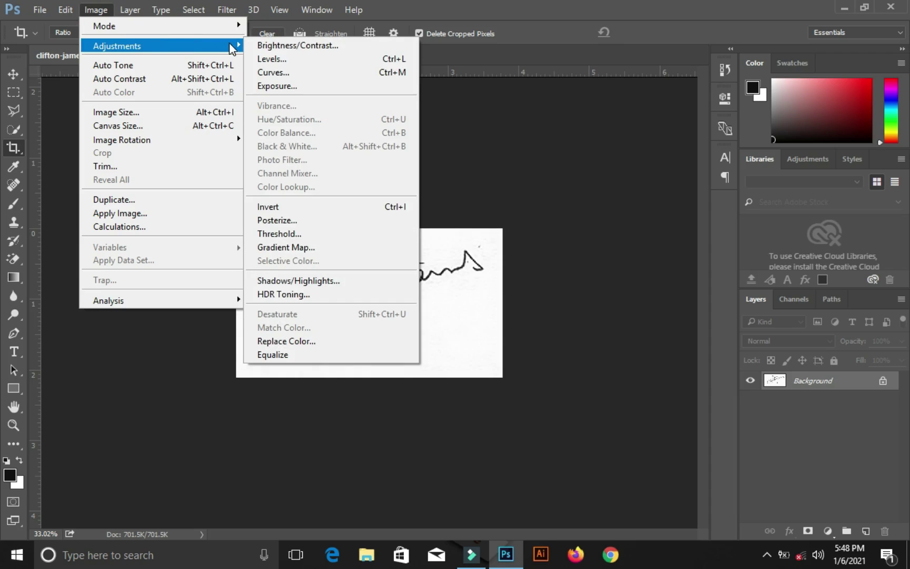
pyautogui.click(282, 58)
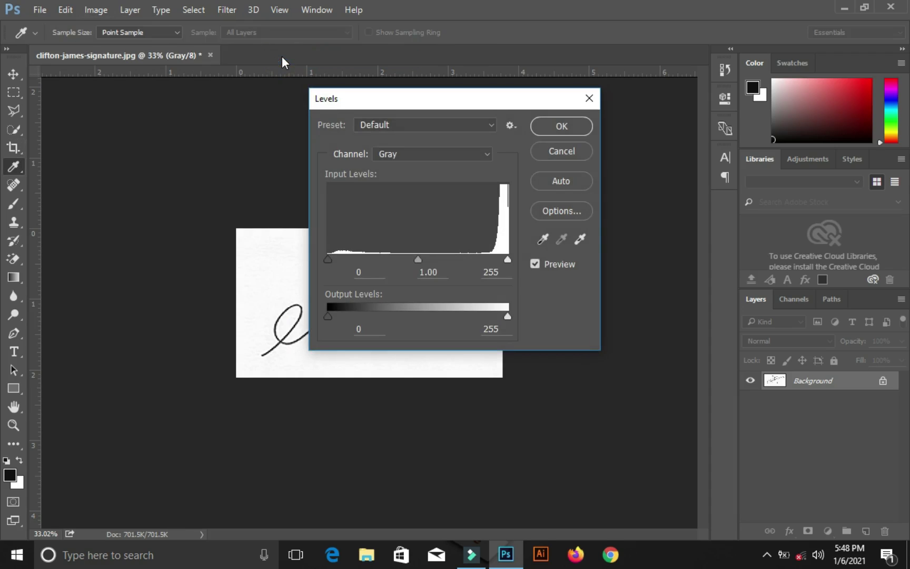
pyautogui.moveTo(385, 93)
pyautogui.mouseDown()
pyautogui.moveTo(507, 93)
pyautogui.moveTo(614, 122)
pyautogui.mouseUp()
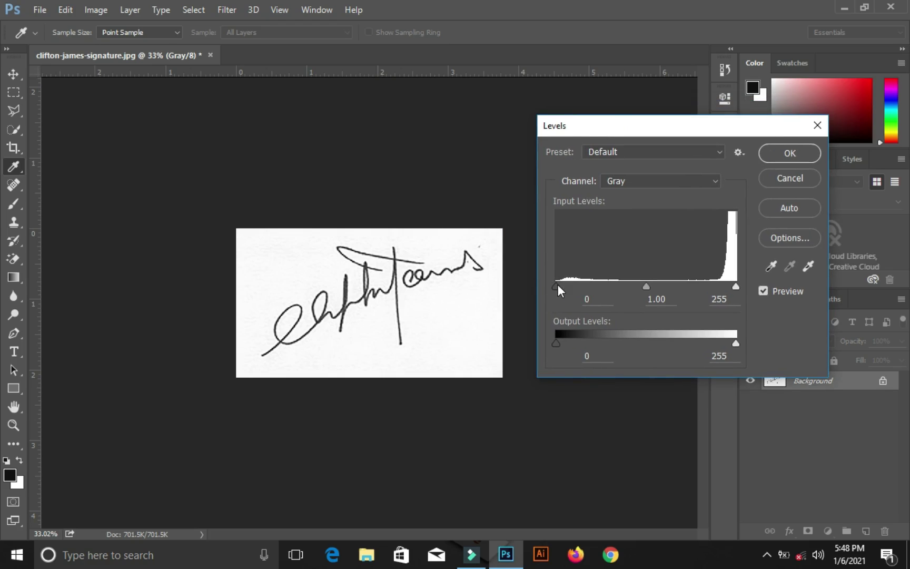
pyautogui.moveTo(557, 285); pyautogui.dragTo(653, 281)
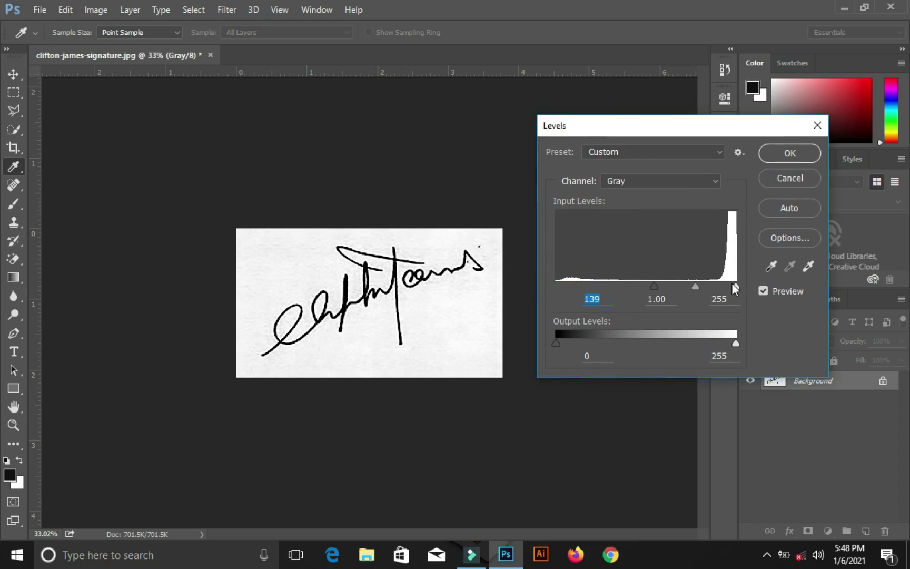
pyautogui.moveTo(733, 283)
pyautogui.mouseDown()
pyautogui.moveTo(681, 283)
pyautogui.moveTo(709, 285)
pyautogui.mouseUp()
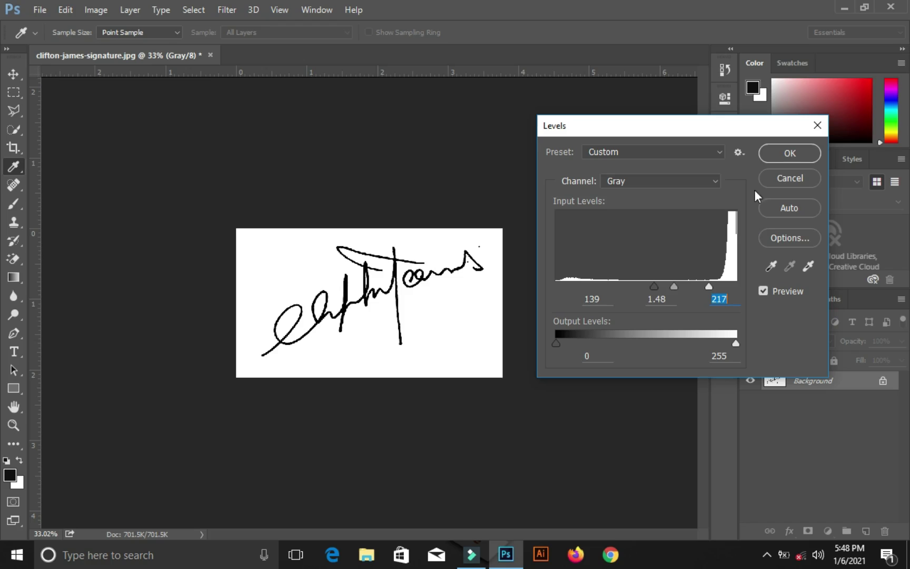
pyautogui.click(774, 152)
pyautogui.press('c')
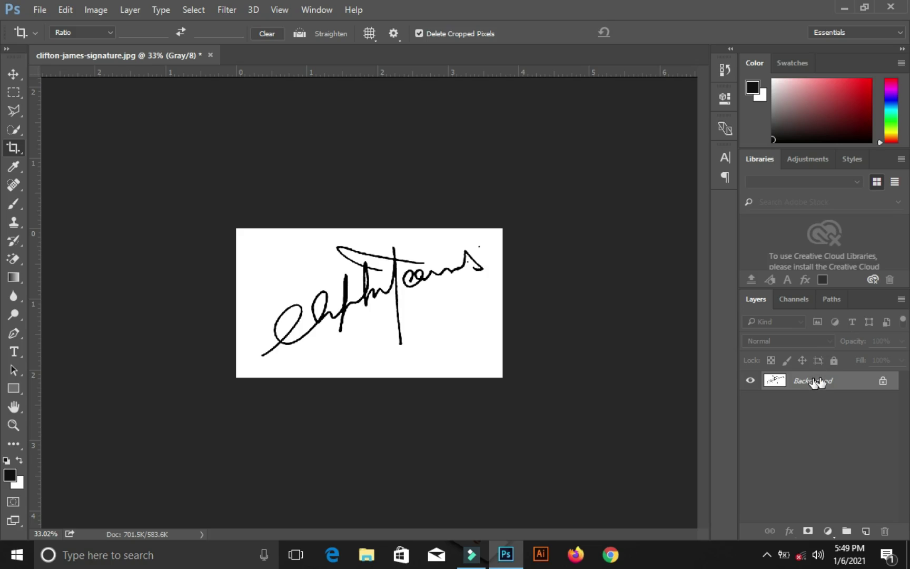
# Convert the locked Background into a regular layer named Layer 0
pyautogui.doubleClick(837, 381)
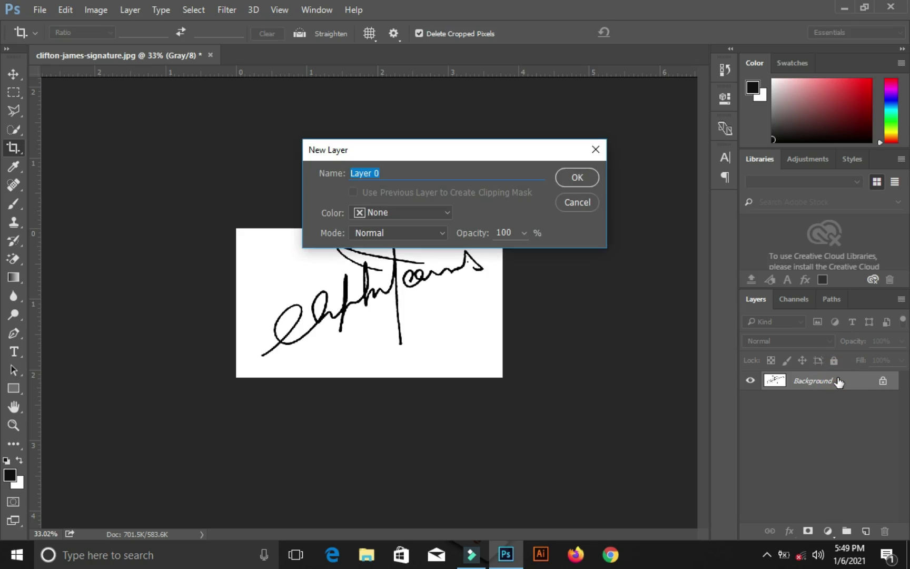
pyautogui.click(573, 183)
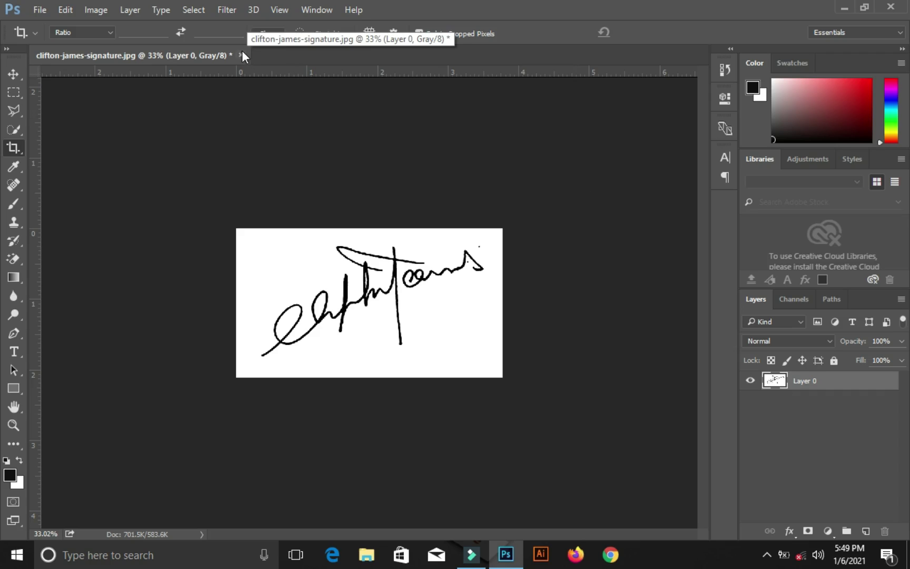
# Select all the white background around the signature strokes by sampling white with Color Range
pyautogui.click(195, 10)
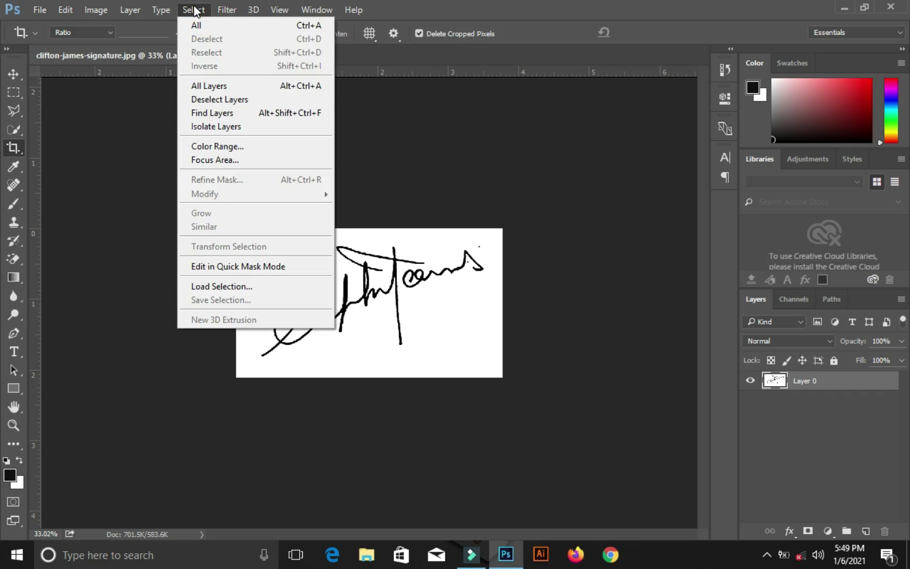
pyautogui.click(238, 146)
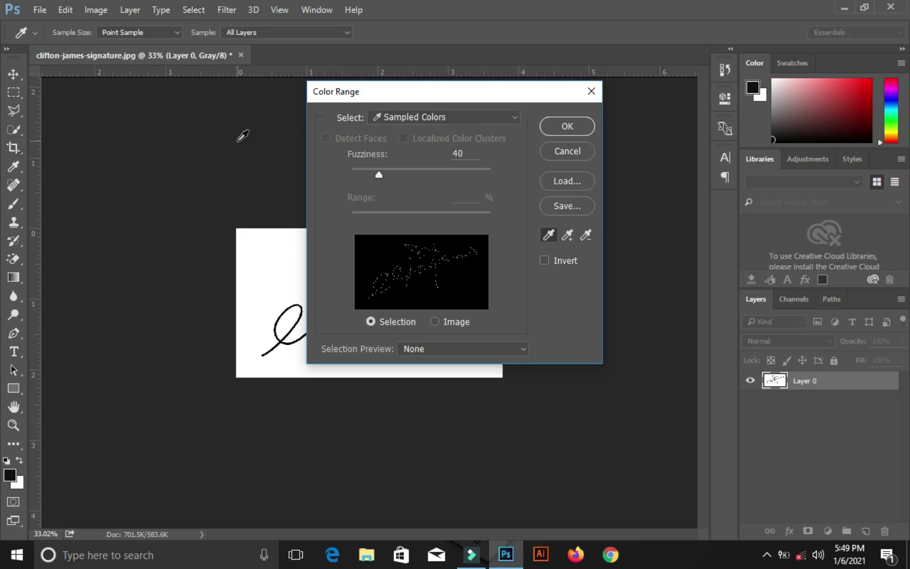
pyautogui.click(267, 261)
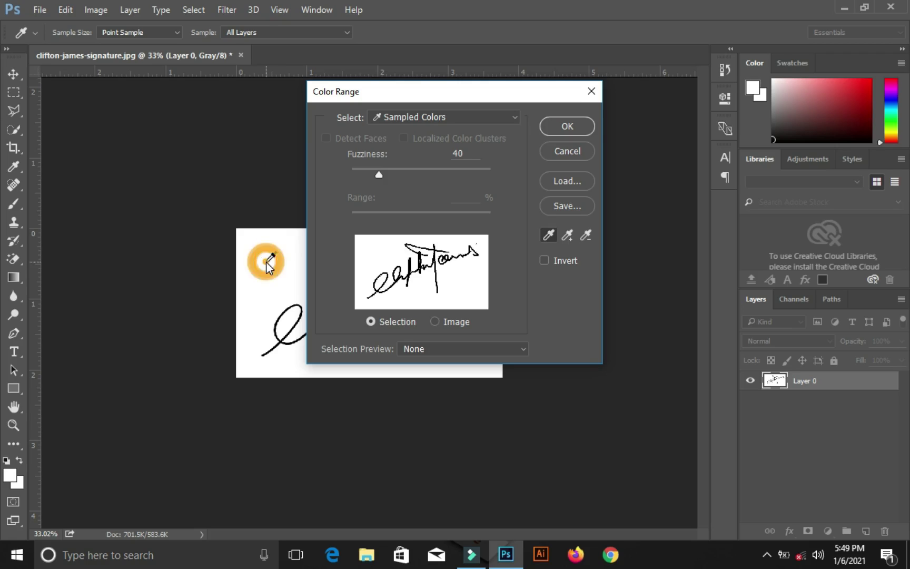
pyautogui.press('c')
pyautogui.click(570, 126)
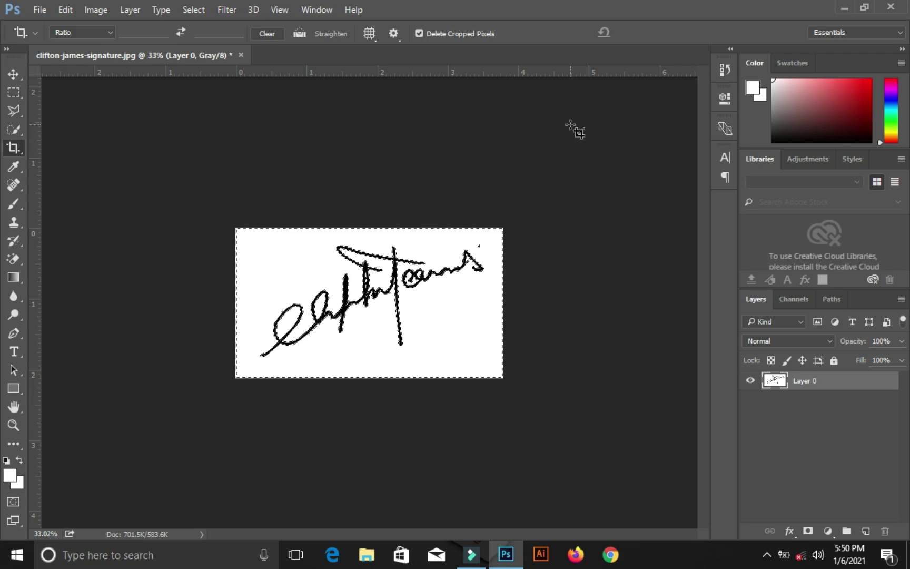
# Delete the selected white background from Layer 0 and deselect
pyautogui.press('Delete')
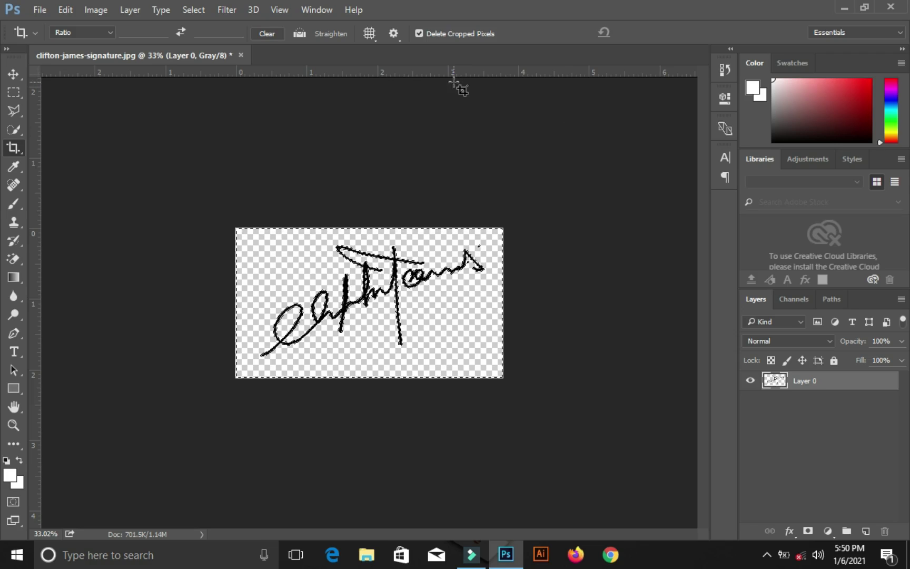
pyautogui.click(195, 9)
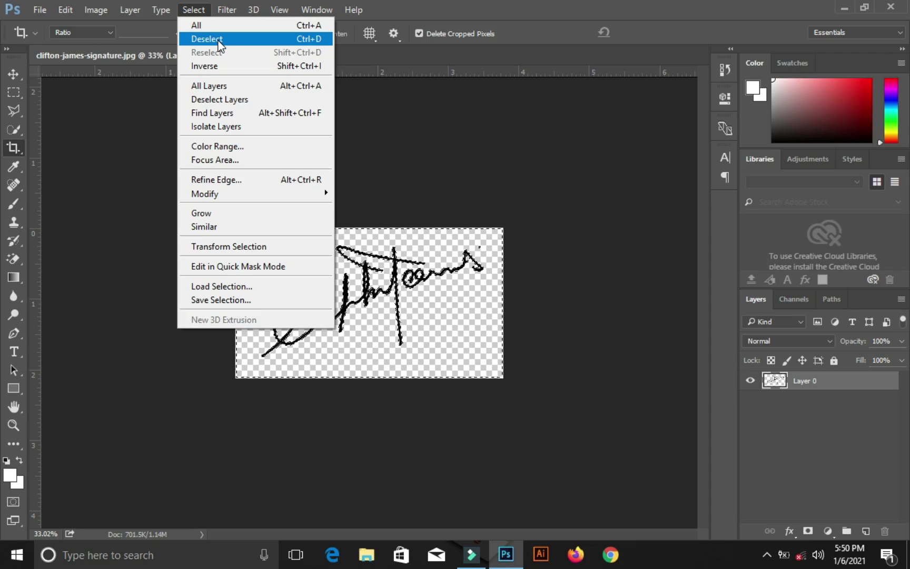
pyautogui.click(219, 45)
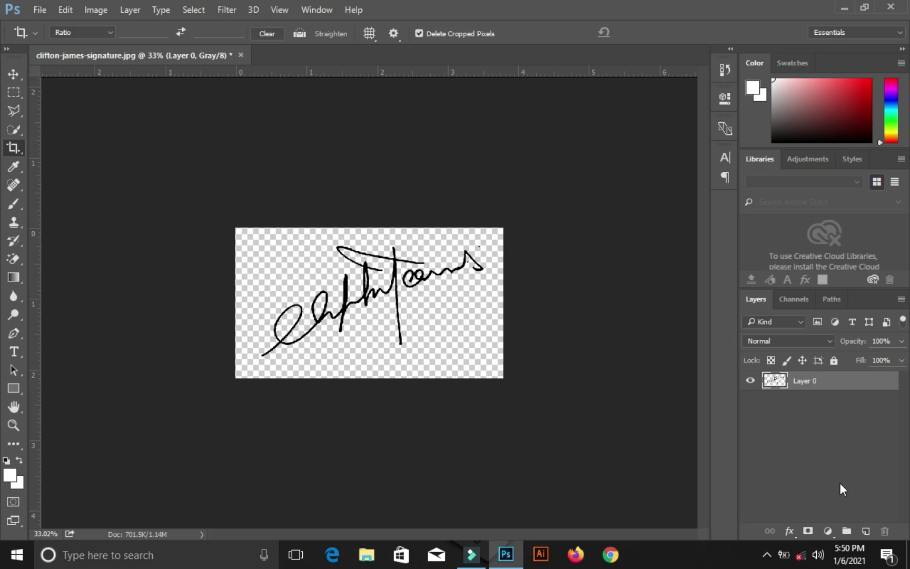
# Add a new layer beneath Layer 0 and fill it with white using the Paint Bucket tool
pyautogui.click(869, 535)
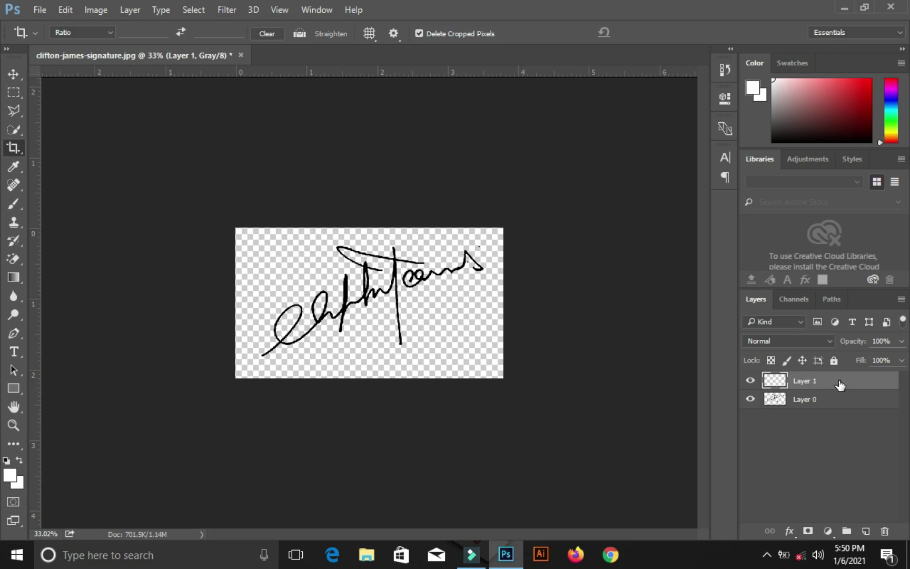
pyautogui.moveTo(840, 386); pyautogui.dragTo(841, 410)
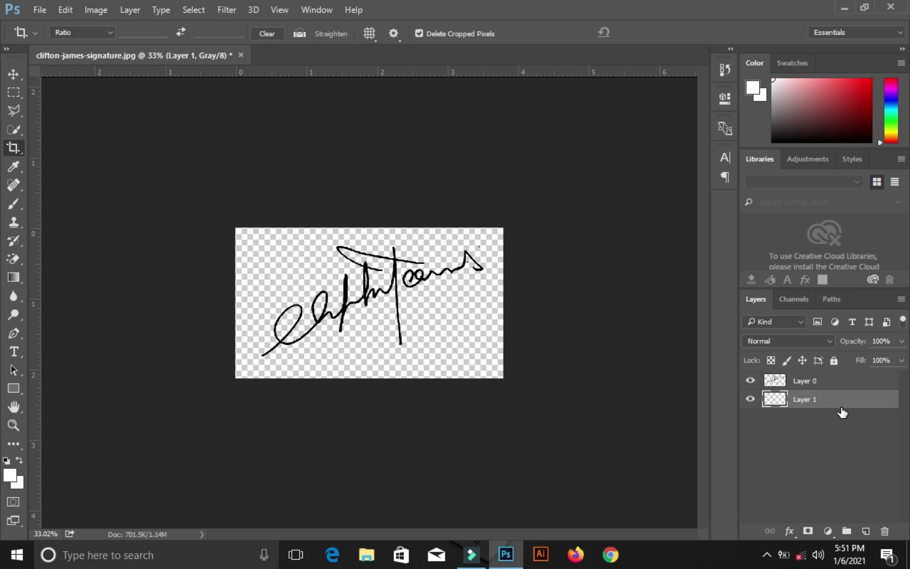
pyautogui.click(15, 277)
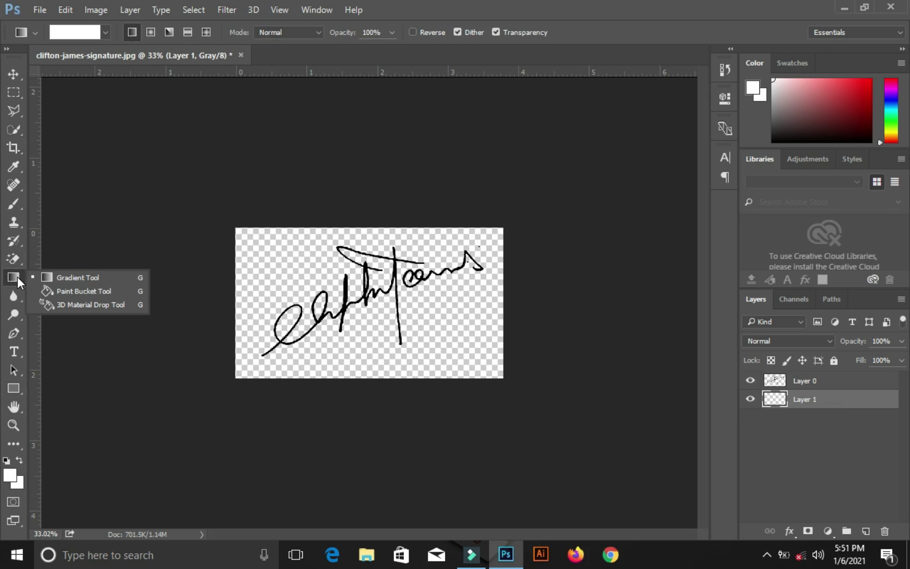
pyautogui.click(47, 292)
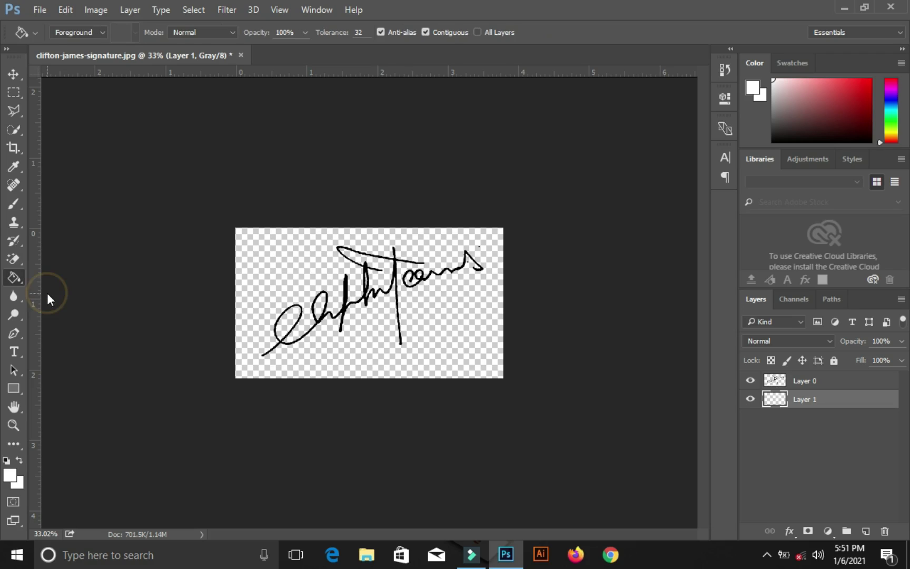
pyautogui.click(267, 289)
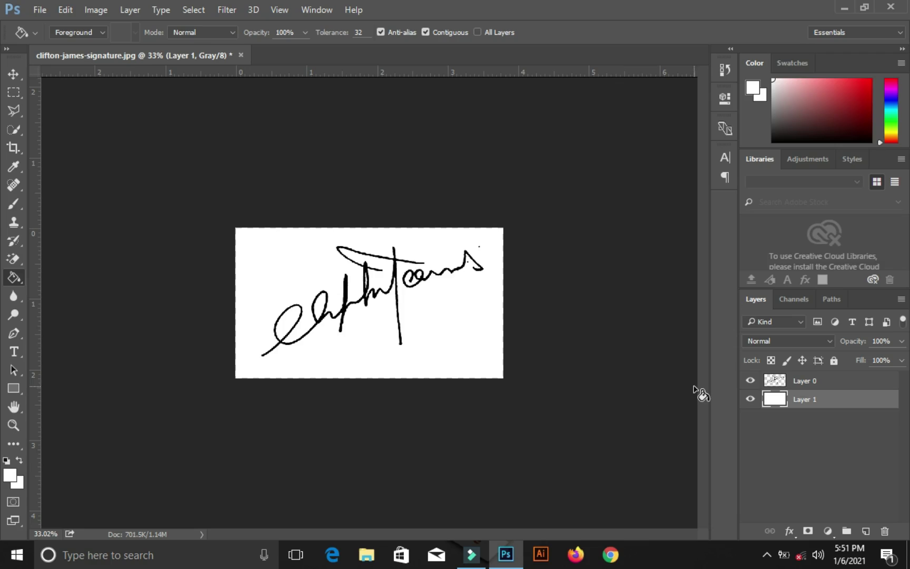
# Select Layer 0 and convert the document to CMYK Color mode without merging the layers
pyautogui.click(805, 384)
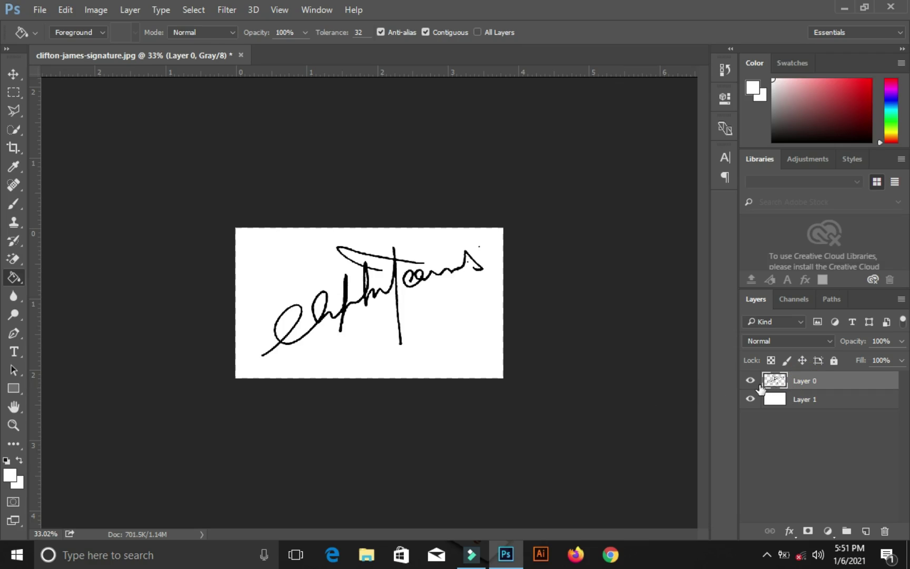
pyautogui.click(752, 383)
pyautogui.click(750, 380)
pyautogui.click(106, 8)
pyautogui.moveTo(126, 46)
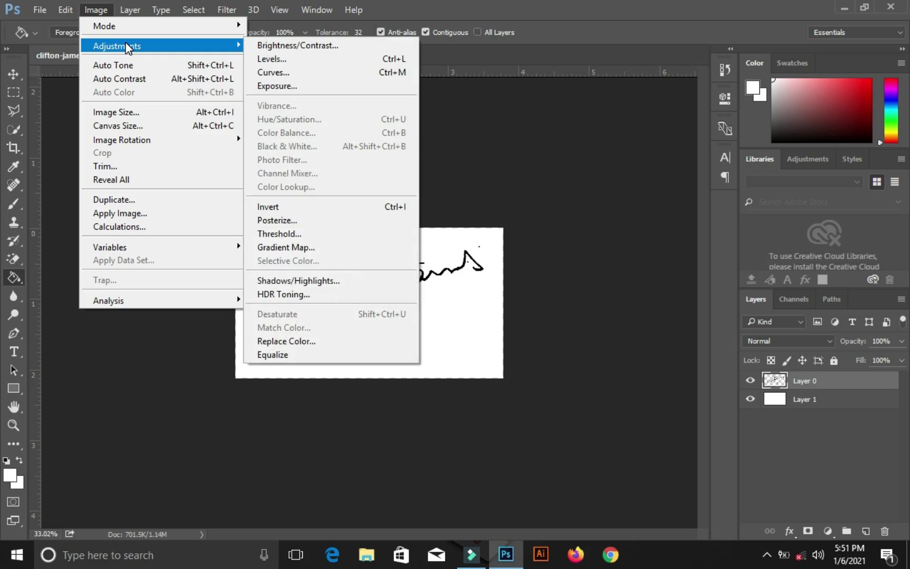
pyautogui.moveTo(214, 27)
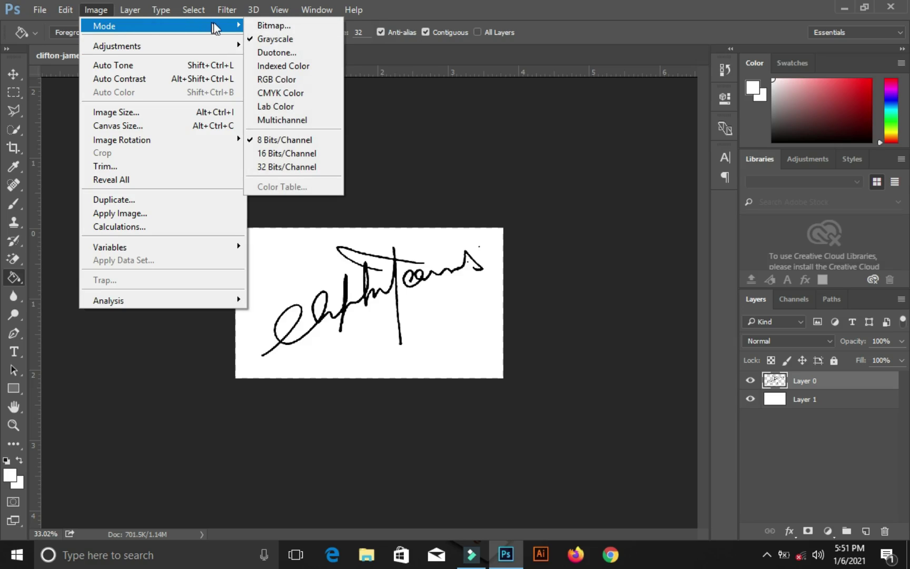
pyautogui.click(286, 93)
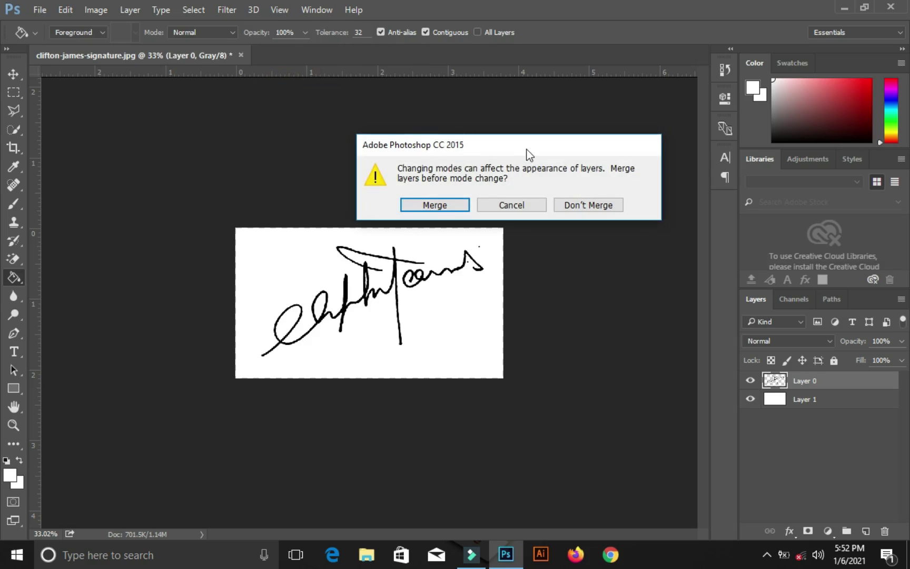
pyautogui.click(592, 205)
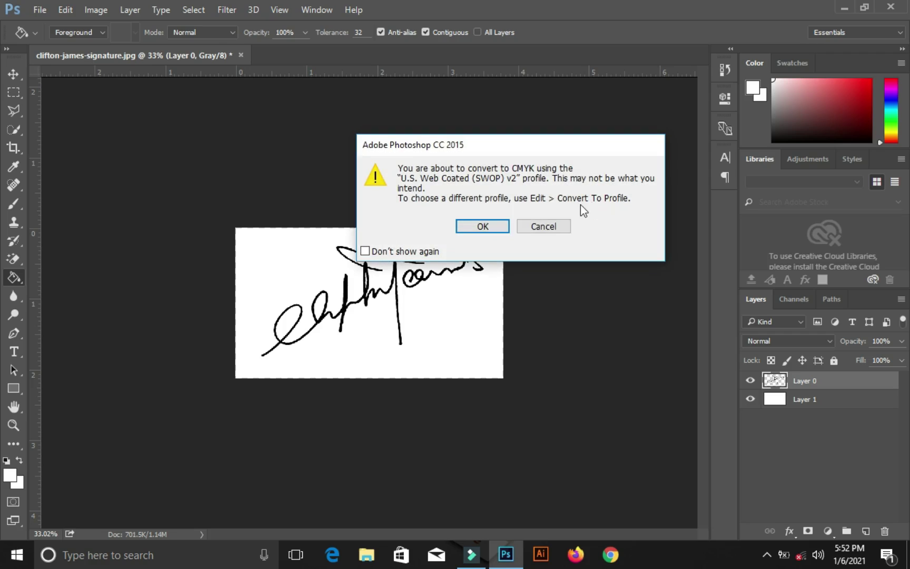
pyautogui.click(500, 225)
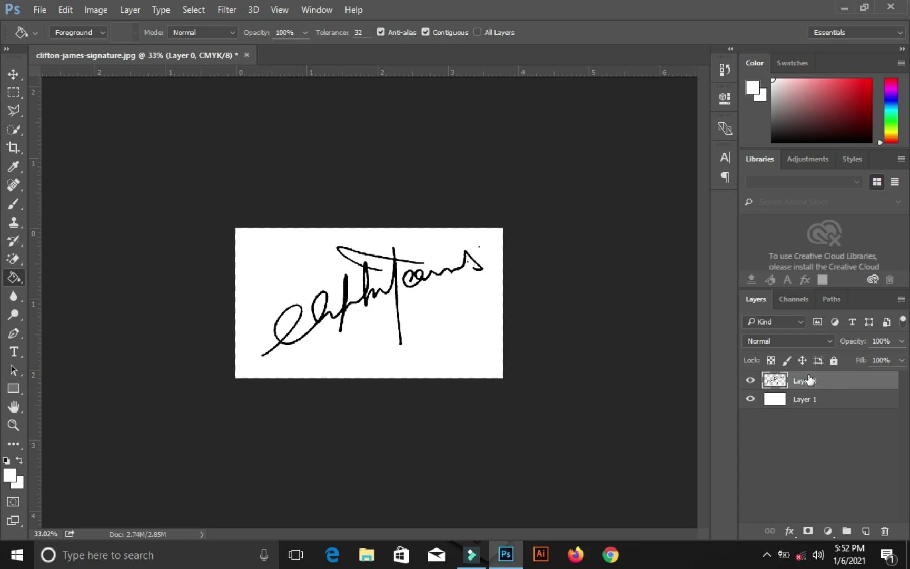
# Add a Color Overlay effect to the signature on Layer 0 and open its overlay color for editing
pyautogui.doubleClick(859, 382)
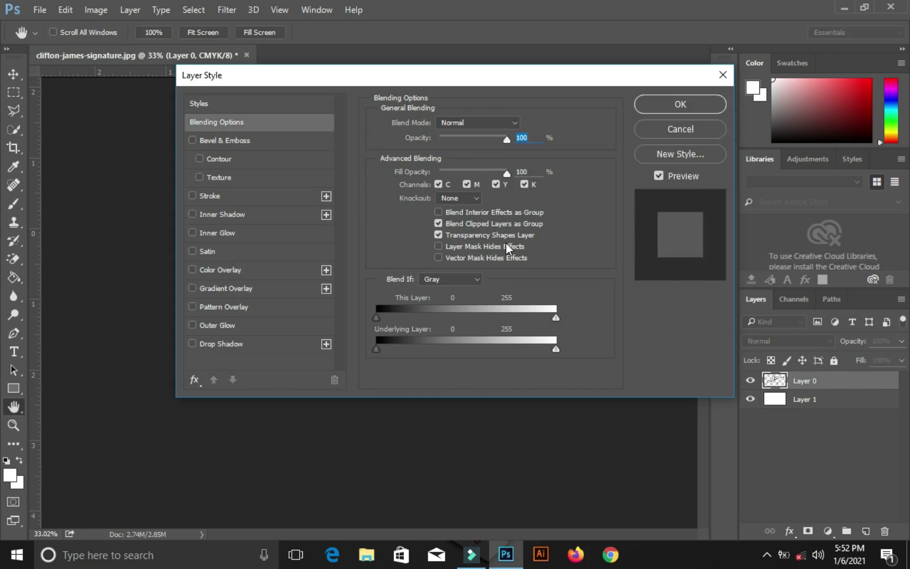
pyautogui.click(207, 268)
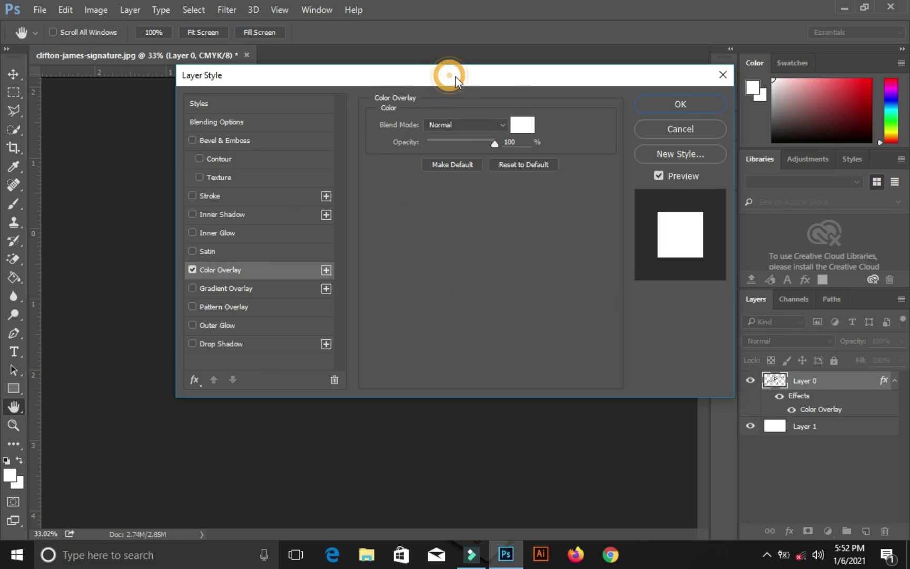
pyautogui.moveTo(455, 81); pyautogui.dragTo(814, 102)
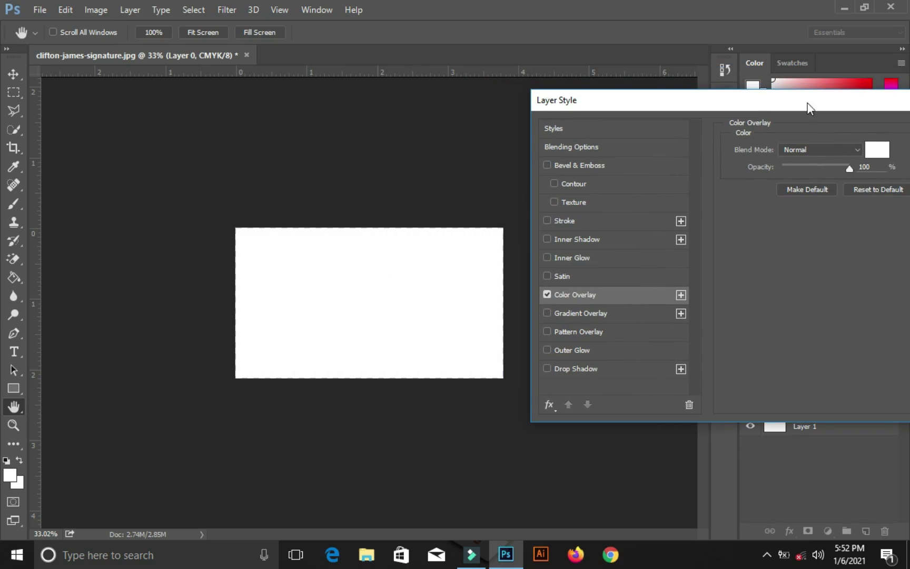
pyautogui.click(877, 151)
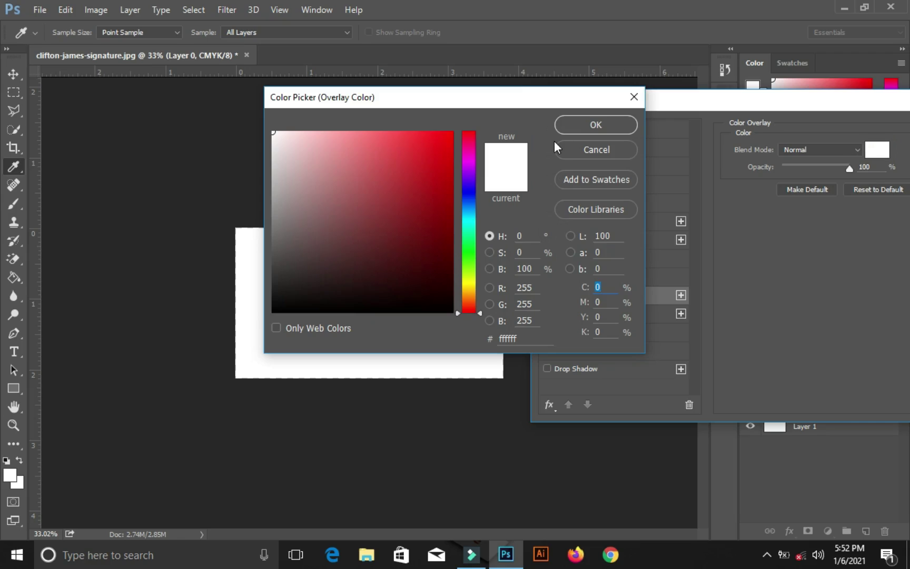
pyautogui.moveTo(455, 96); pyautogui.dragTo(666, 132)
# Try red, green, blue and magenta as overlay colors for the signature strokes
pyautogui.click(637, 217)
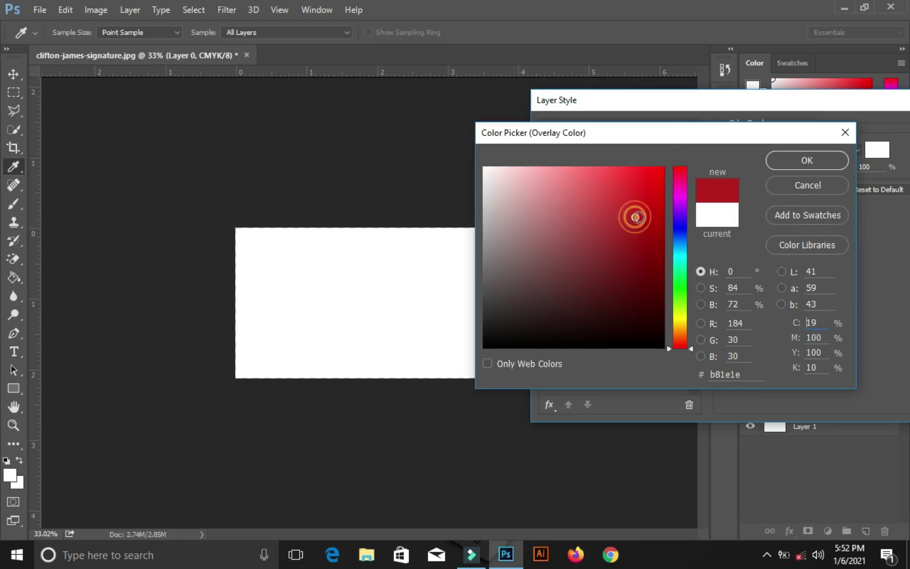
pyautogui.moveTo(656, 193)
pyautogui.mouseDown()
pyautogui.moveTo(660, 179)
pyautogui.moveTo(625, 180)
pyautogui.mouseUp()
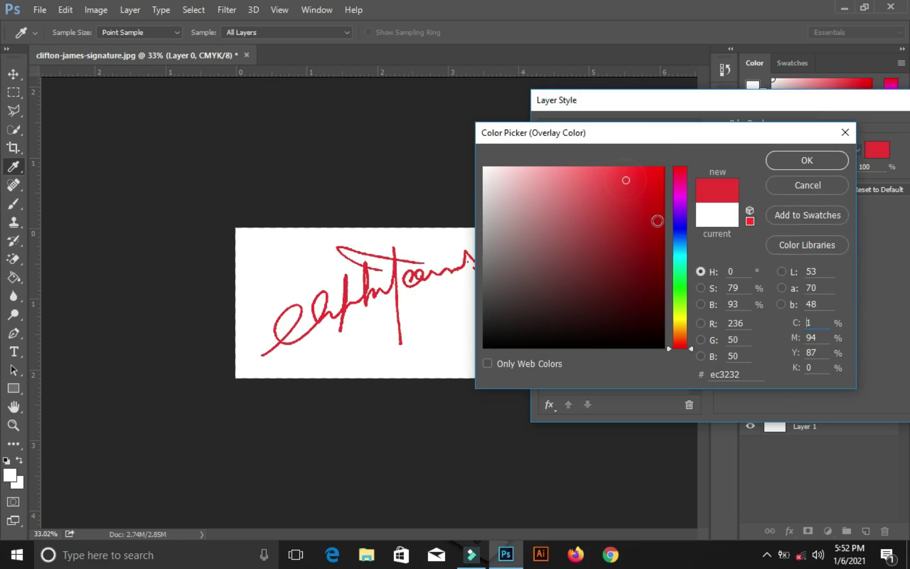
pyautogui.click(677, 264)
pyautogui.click(647, 264)
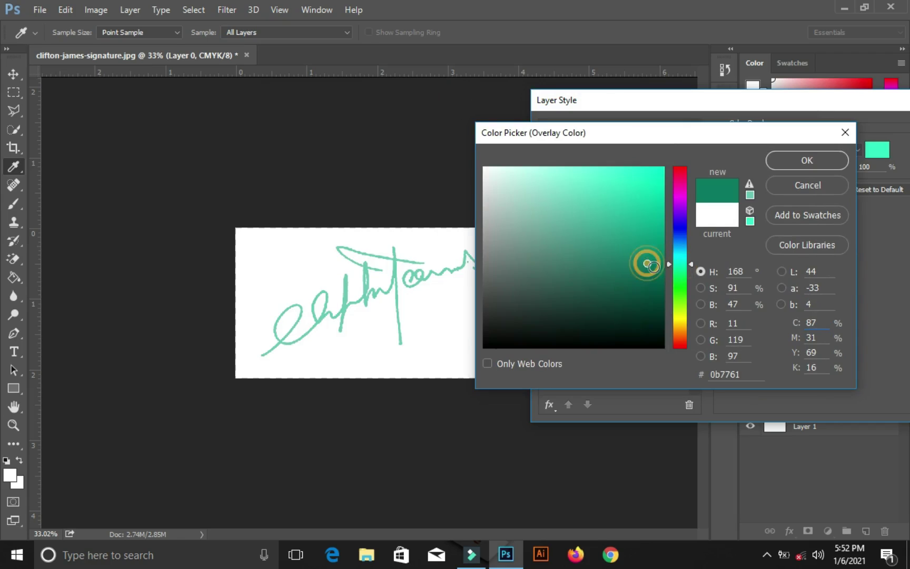
pyautogui.click(681, 222)
pyautogui.click(652, 195)
pyautogui.click(682, 181)
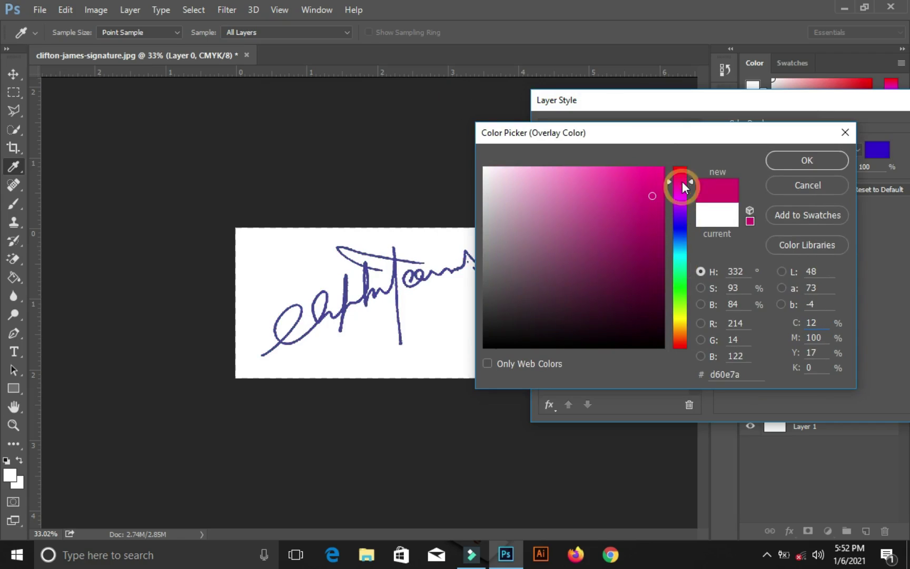
# Set the overlay color to bright red #fd070d and apply the layer style to the signature
pyautogui.moveTo(683, 184); pyautogui.dragTo(678, 171)
pyautogui.click(659, 168)
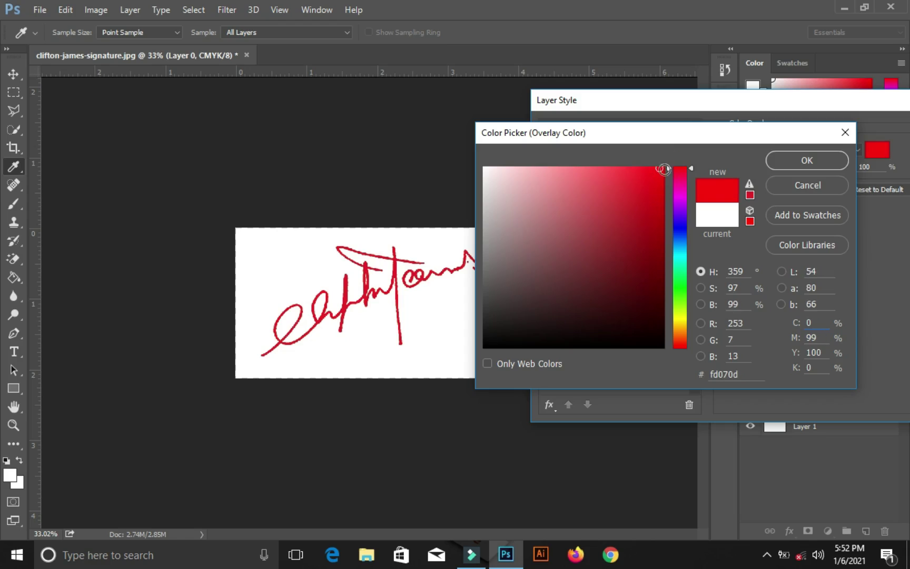
pyautogui.click(791, 163)
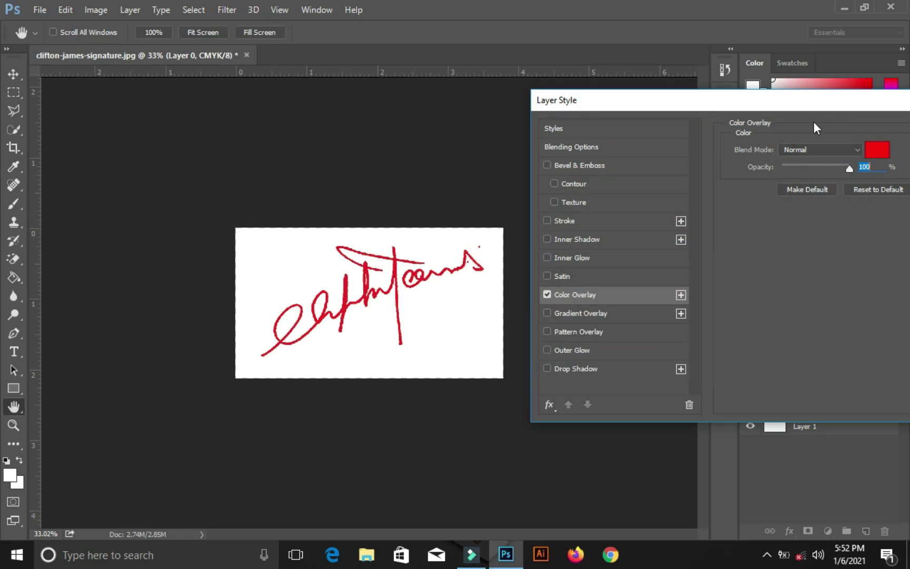
pyautogui.moveTo(821, 109); pyautogui.dragTo(641, 132)
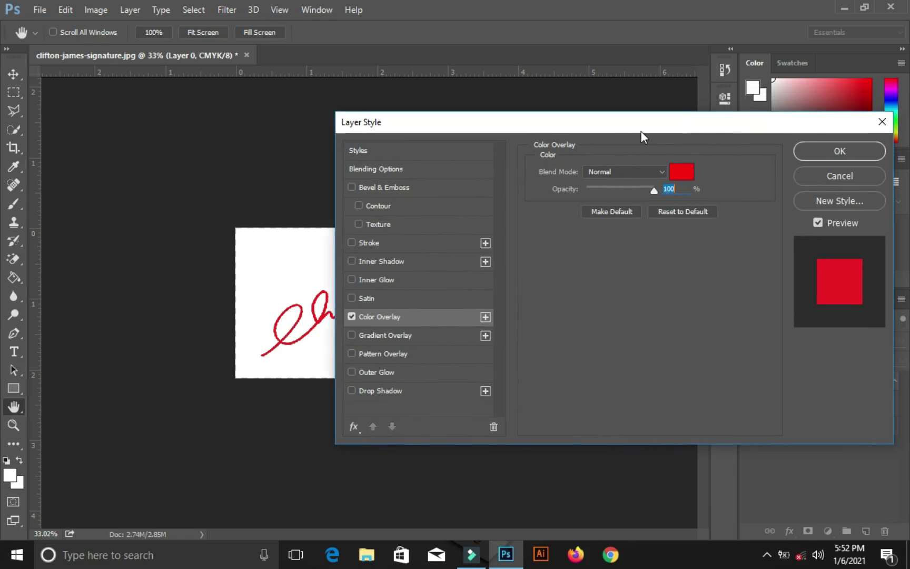
pyautogui.click(822, 153)
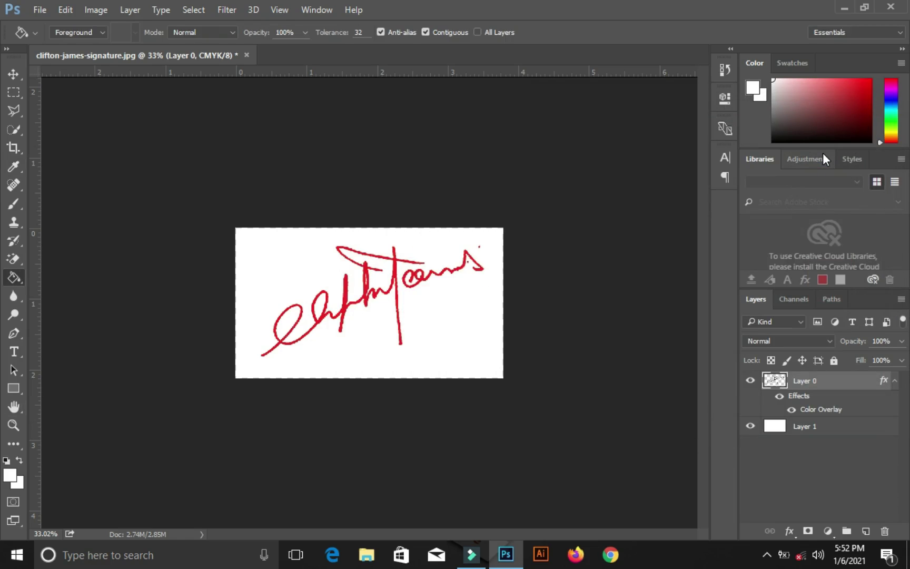
# Hide the white-filled Layer 1 so that only the signature layer is shown
pyautogui.hotkey('ctrl', '0')
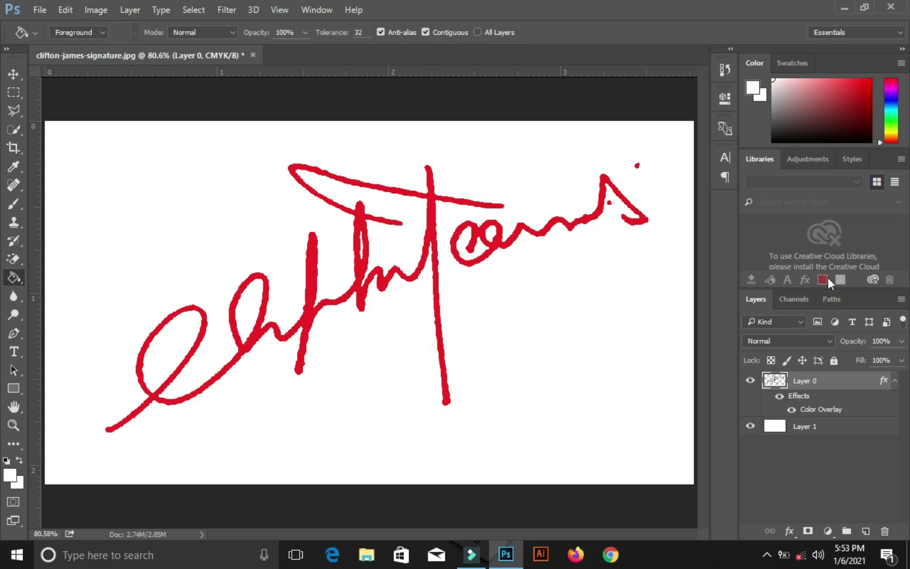
pyautogui.click(750, 427)
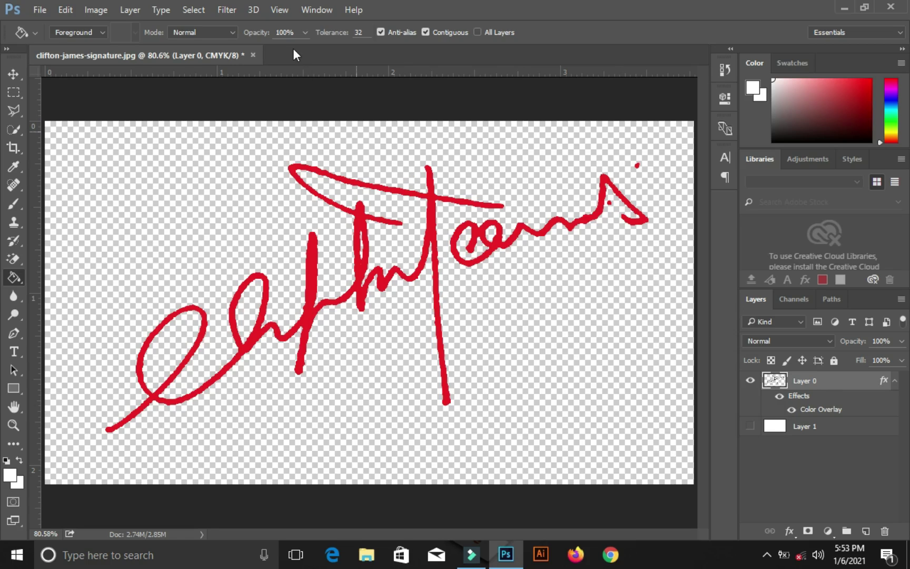
# Thicken the signature strokes on Layer 0 with a Minimum filter, using a 1 pixel radius and Squareness preserved
pyautogui.click(227, 10)
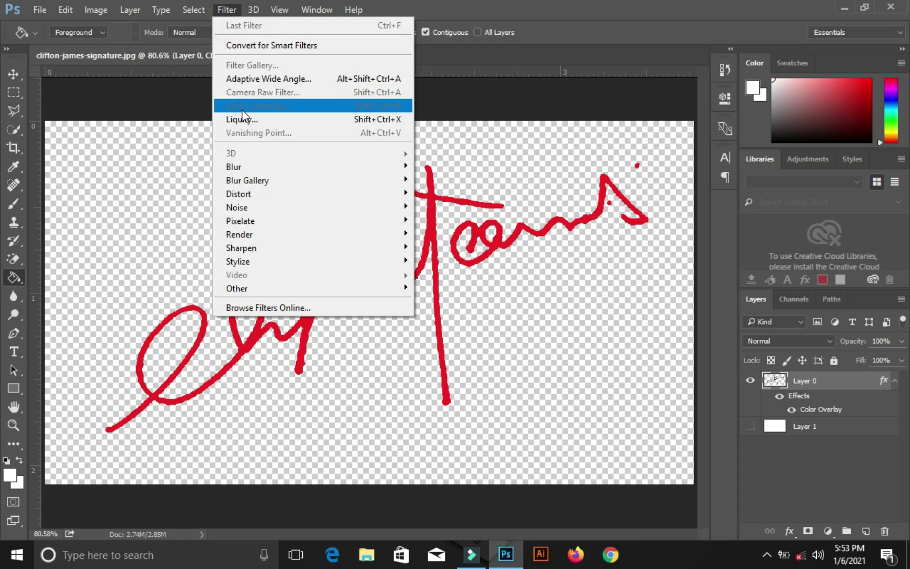
pyautogui.moveTo(313, 290)
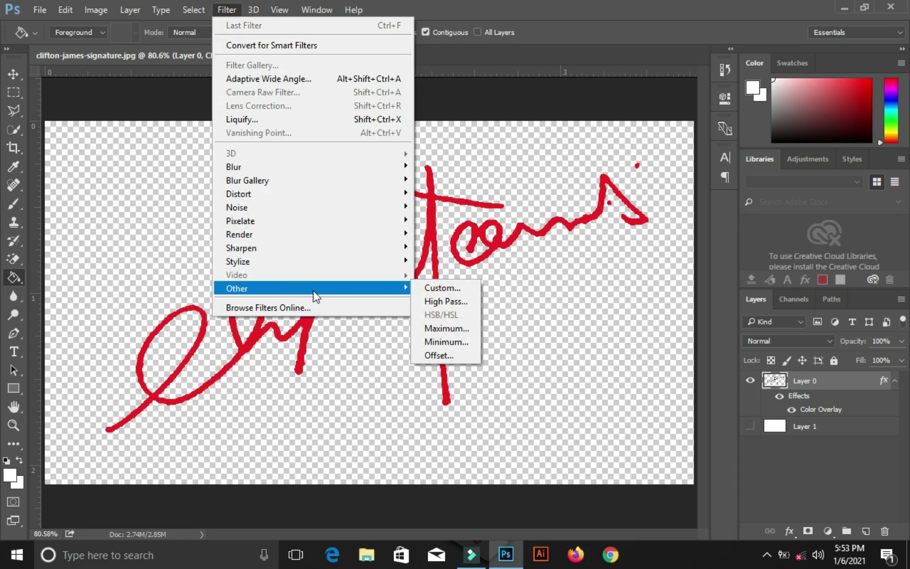
pyautogui.click(446, 342)
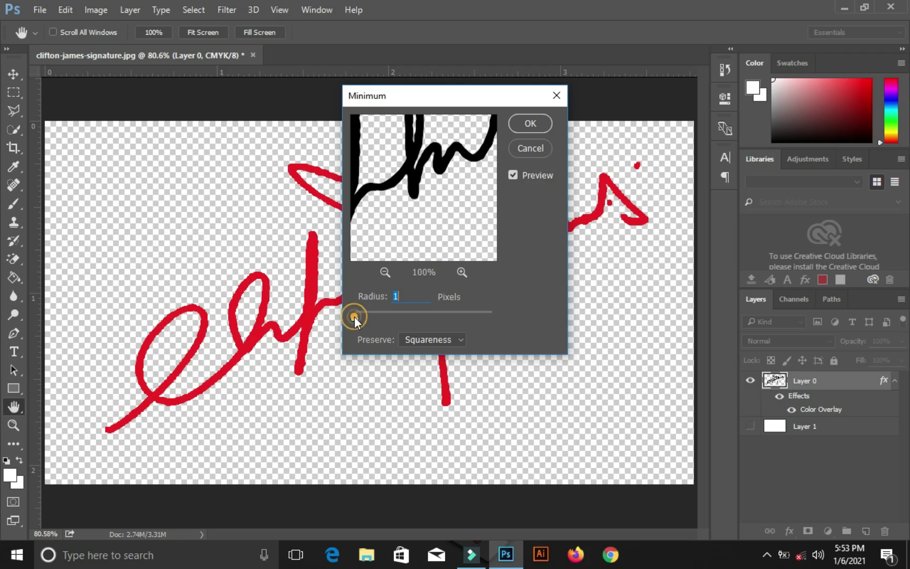
pyautogui.moveTo(354, 316); pyautogui.dragTo(356, 315)
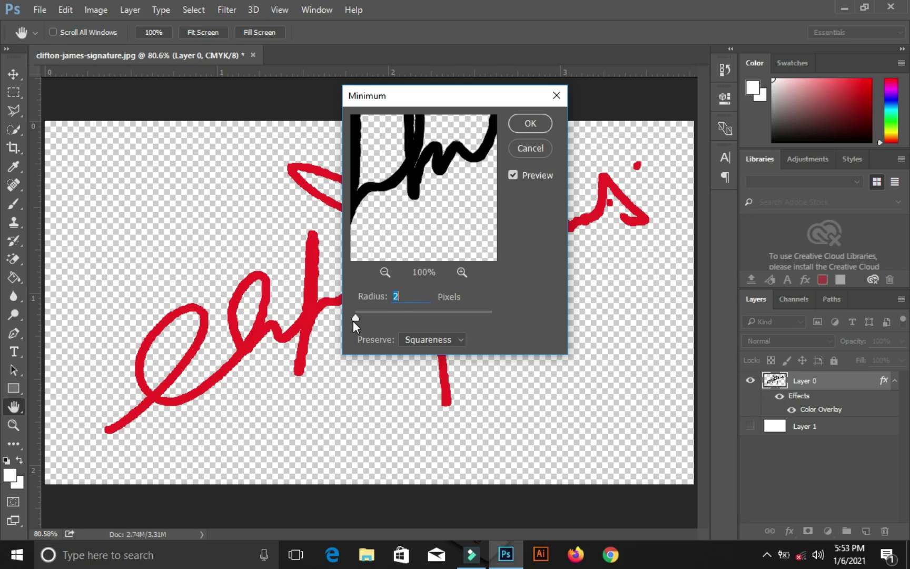
pyautogui.moveTo(355, 316); pyautogui.dragTo(352, 315)
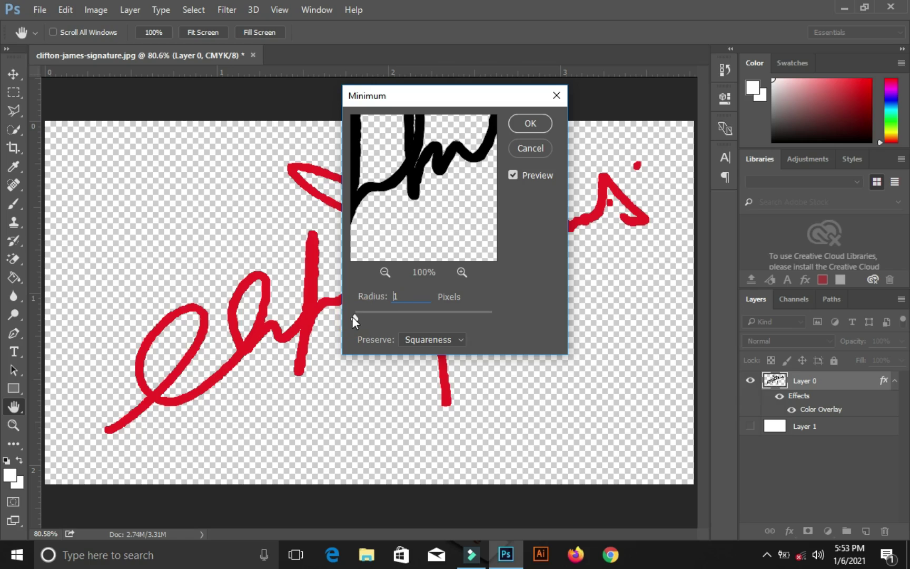
pyautogui.click(541, 122)
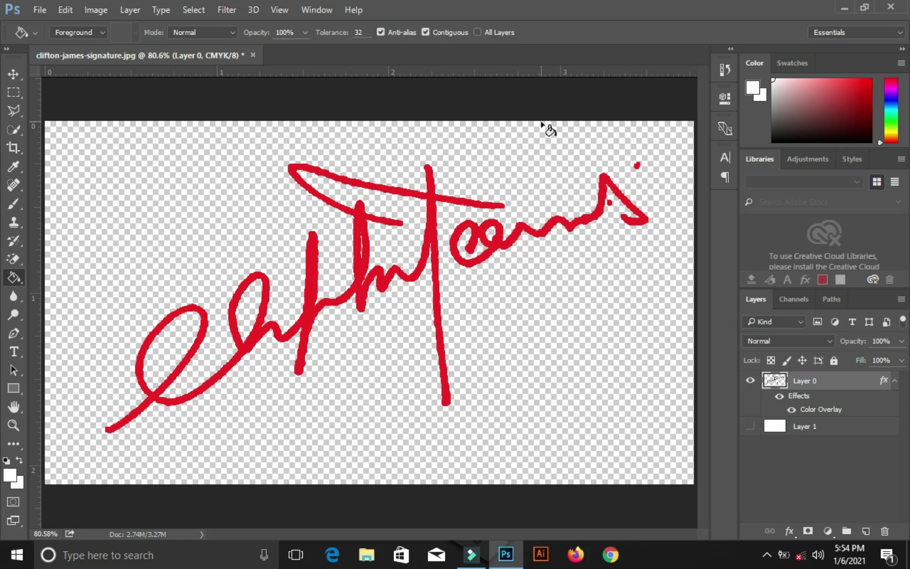
# Set up an Export As of the signature in PNG format with Transparency enabled
pyautogui.click(42, 12)
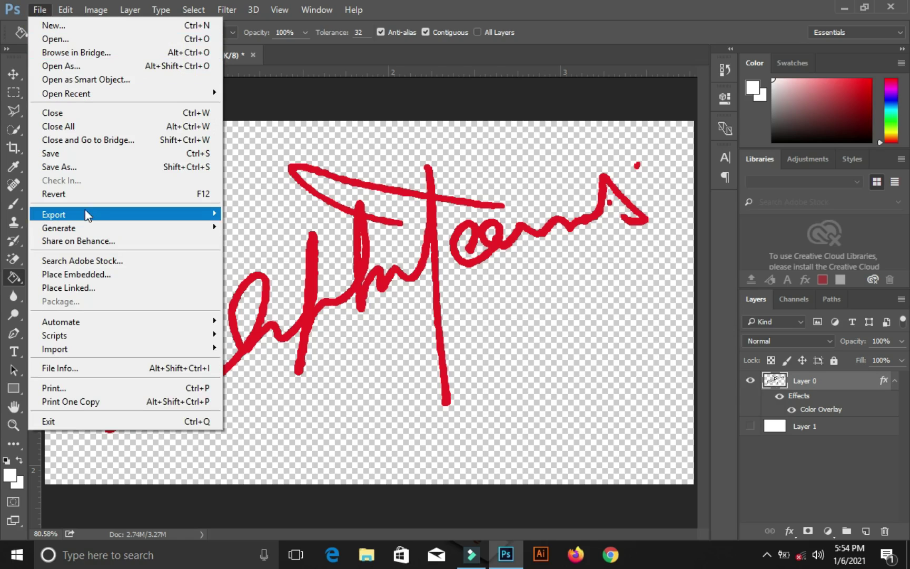
pyautogui.moveTo(87, 215)
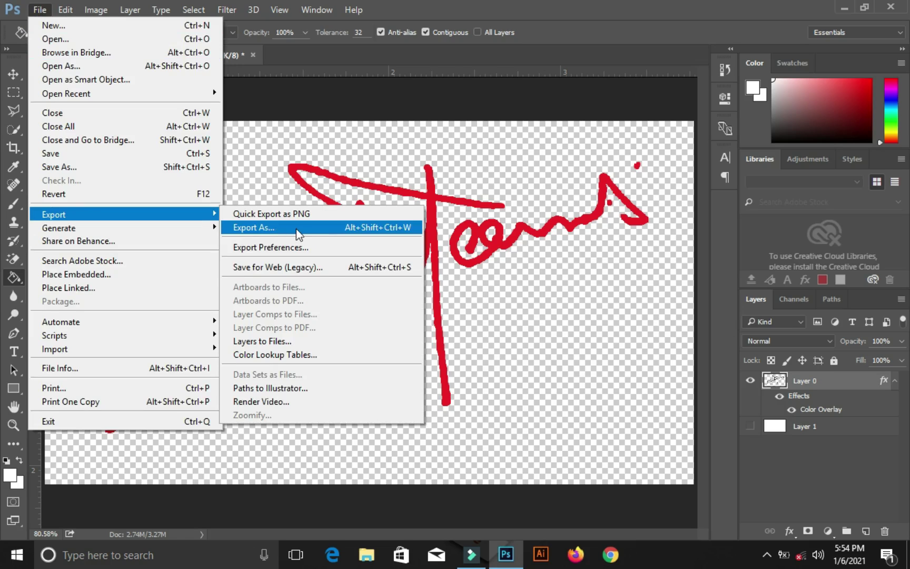
pyautogui.click(316, 230)
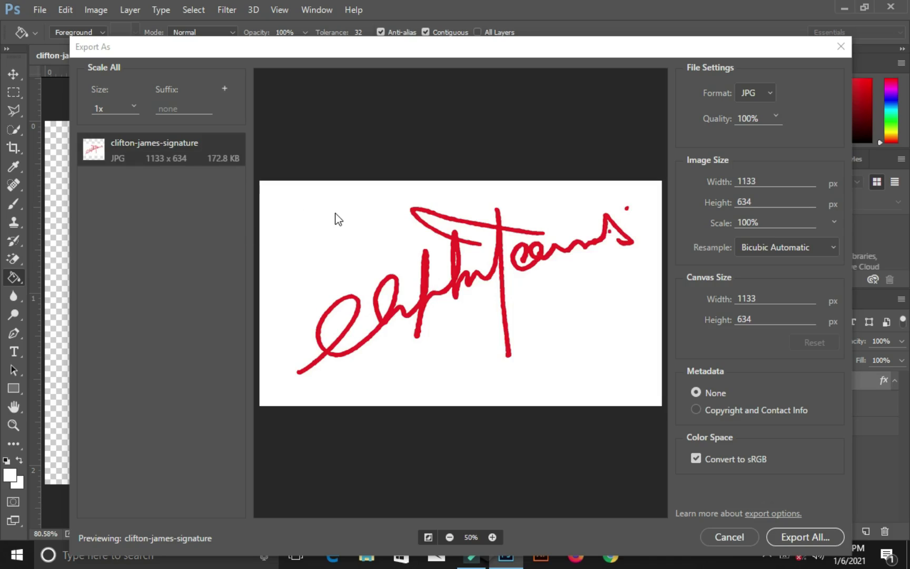
pyautogui.click(771, 94)
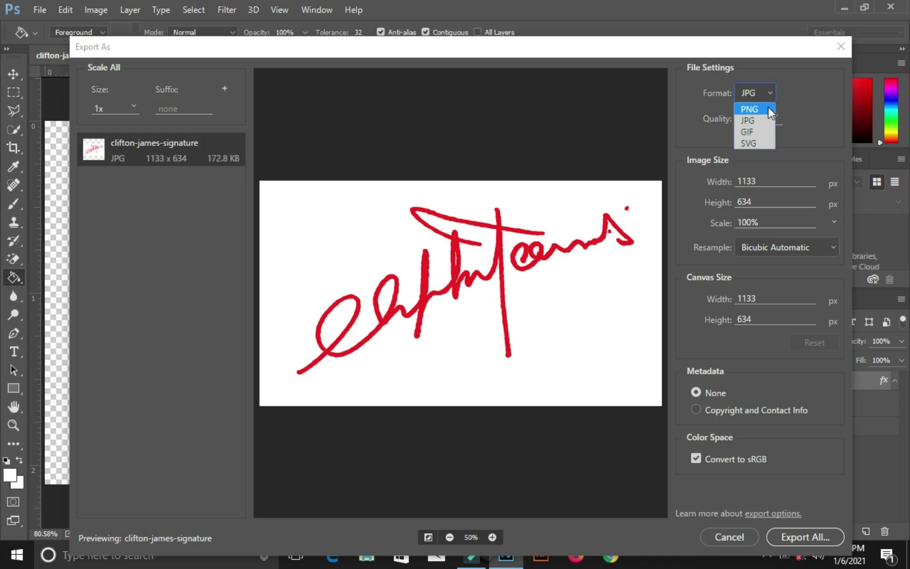
pyautogui.click(768, 109)
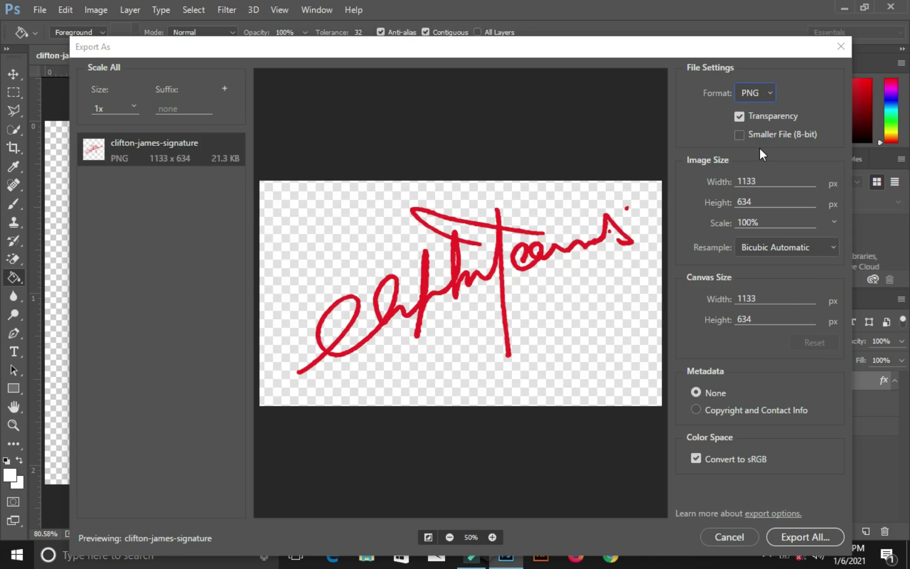
pyautogui.doubleClick(740, 116)
# Export the image to the Desktop as a PNG file named signature
pyautogui.click(806, 545)
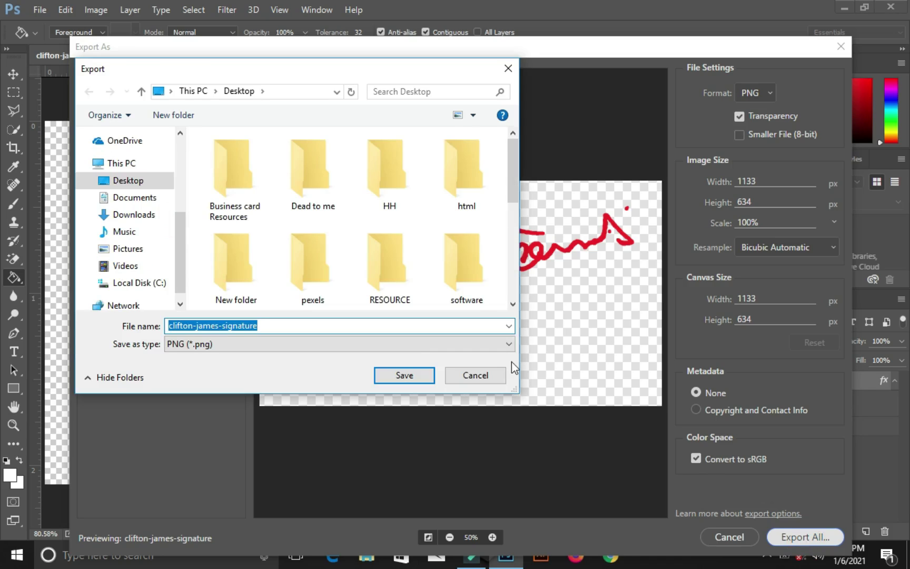
pyautogui.click(223, 325)
pyautogui.press('BackSpace')
pyautogui.press('BackSpace')
pyautogui.press('BackSpace')
pyautogui.press('BackSpace')
pyautogui.press('BackSpace')
pyautogui.press('BackSpace')
pyautogui.press('BackSpace')
pyautogui.press('BackSpace')
pyautogui.press('BackSpace')
pyautogui.press('BackSpace')
pyautogui.press('BackSpace')
pyautogui.press('BackSpace')
pyautogui.press('BackSpace')
pyautogui.press('BackSpace')
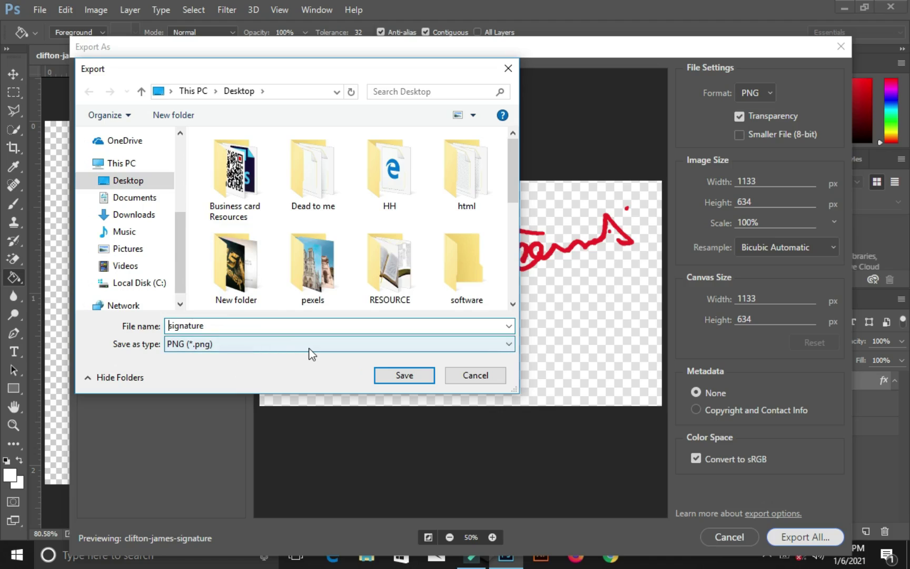
pyautogui.click(400, 376)
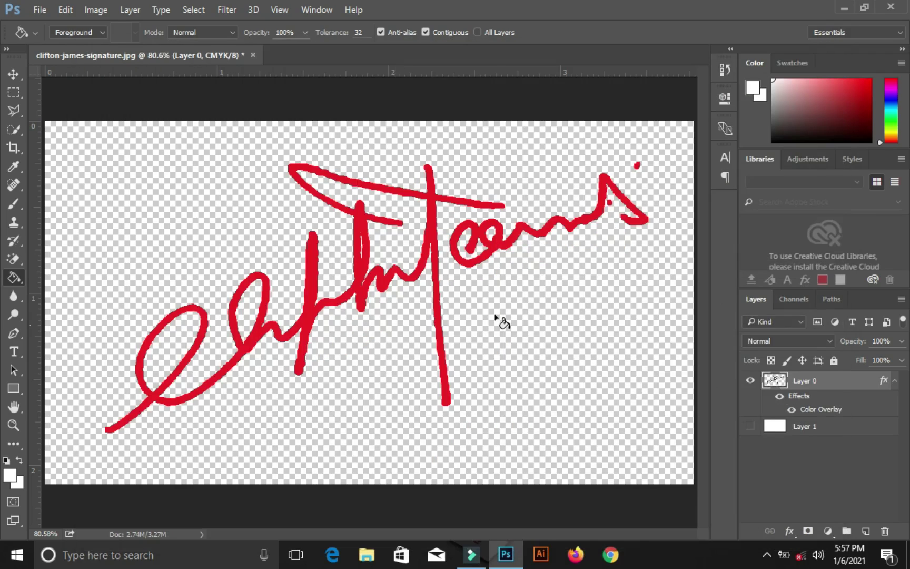
# Switch to the Windows desktop and move the exported signature file to the empty area beside the other icons
pyautogui.hotkey('alt', 'Tab')
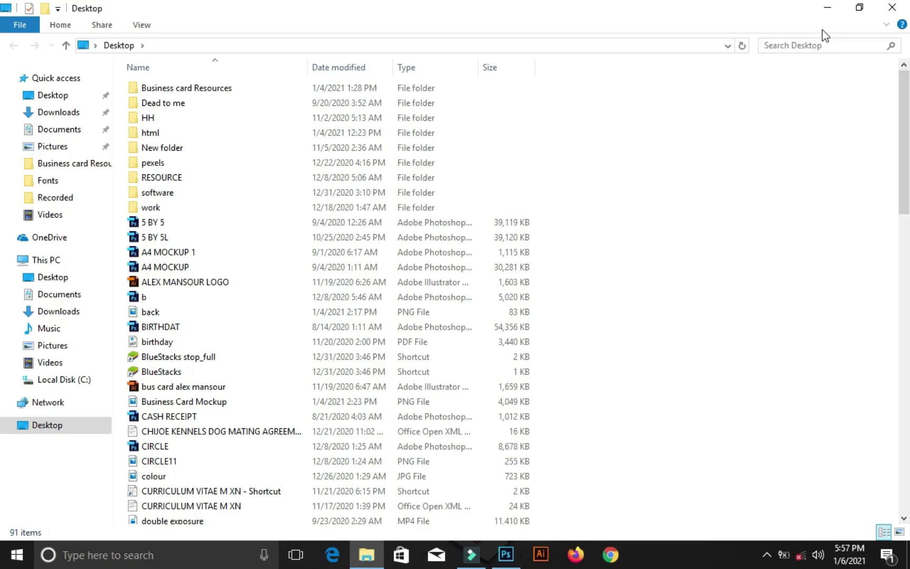
pyautogui.click(827, 7)
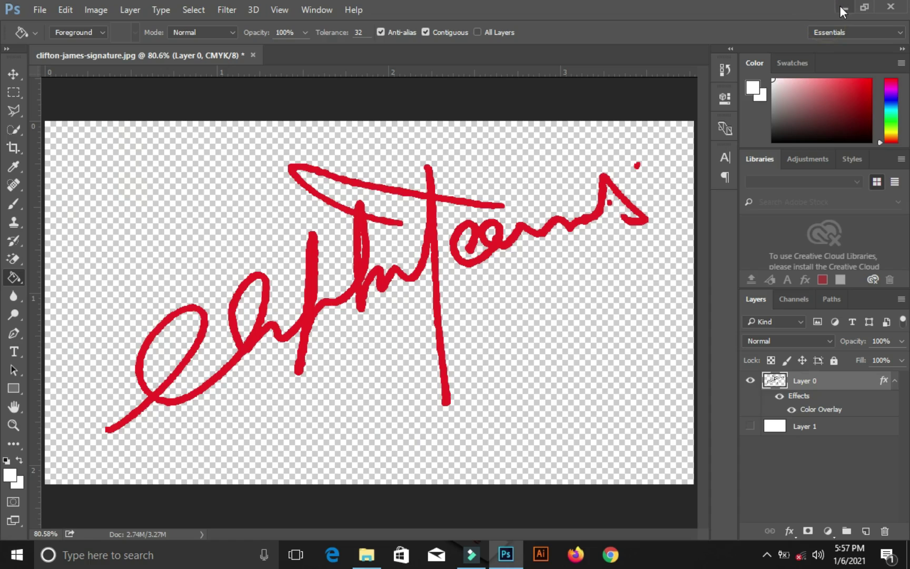
pyautogui.click(840, 6)
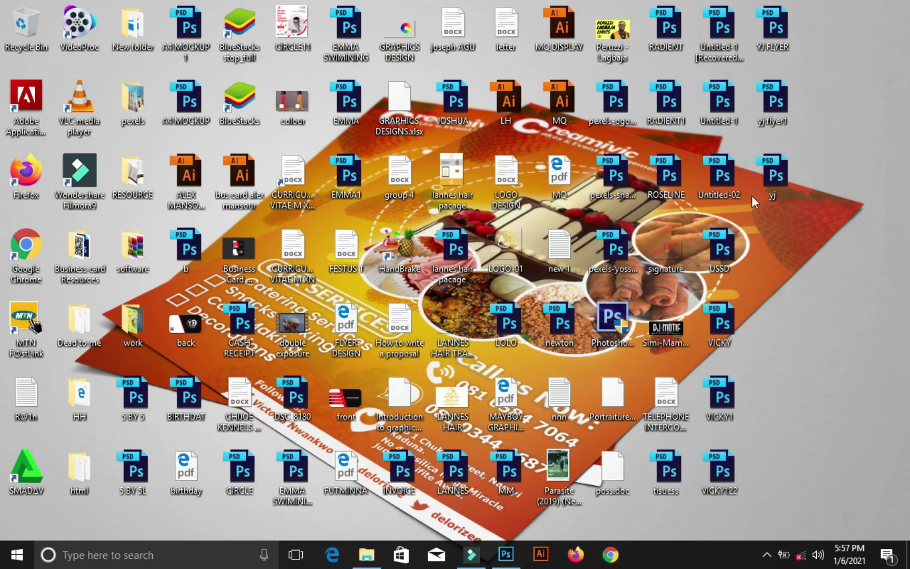
pyautogui.moveTo(671, 253)
pyautogui.mouseDown()
pyautogui.moveTo(784, 249)
pyautogui.moveTo(836, 325)
pyautogui.mouseUp()
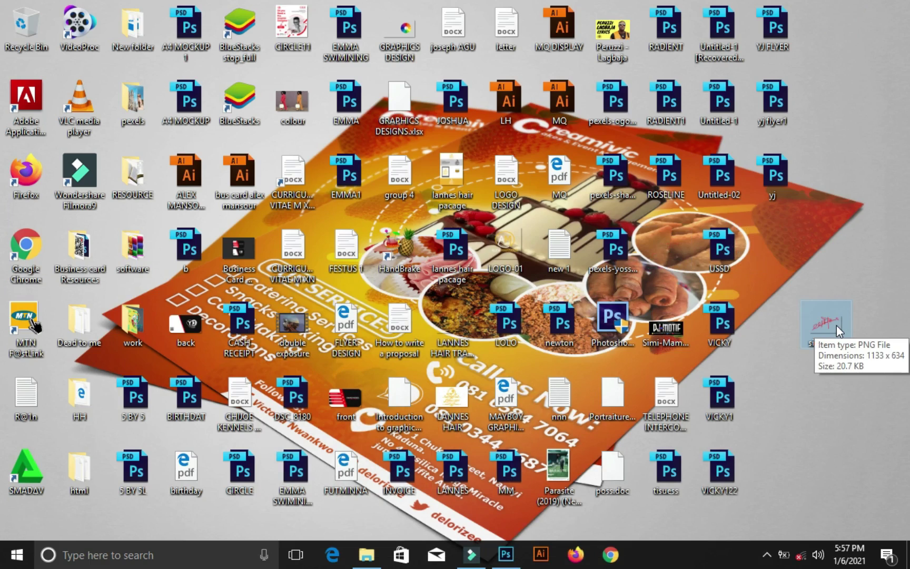
pyautogui.click(872, 320)
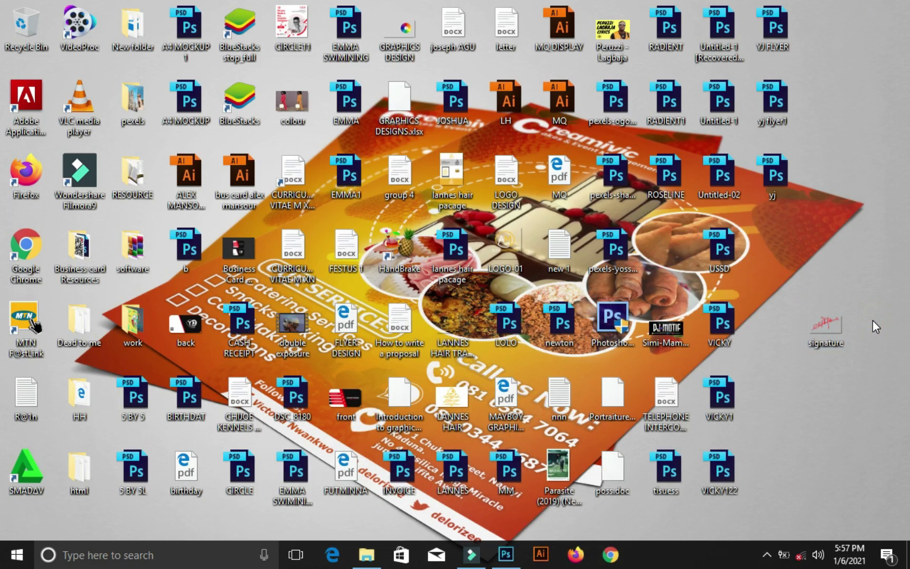